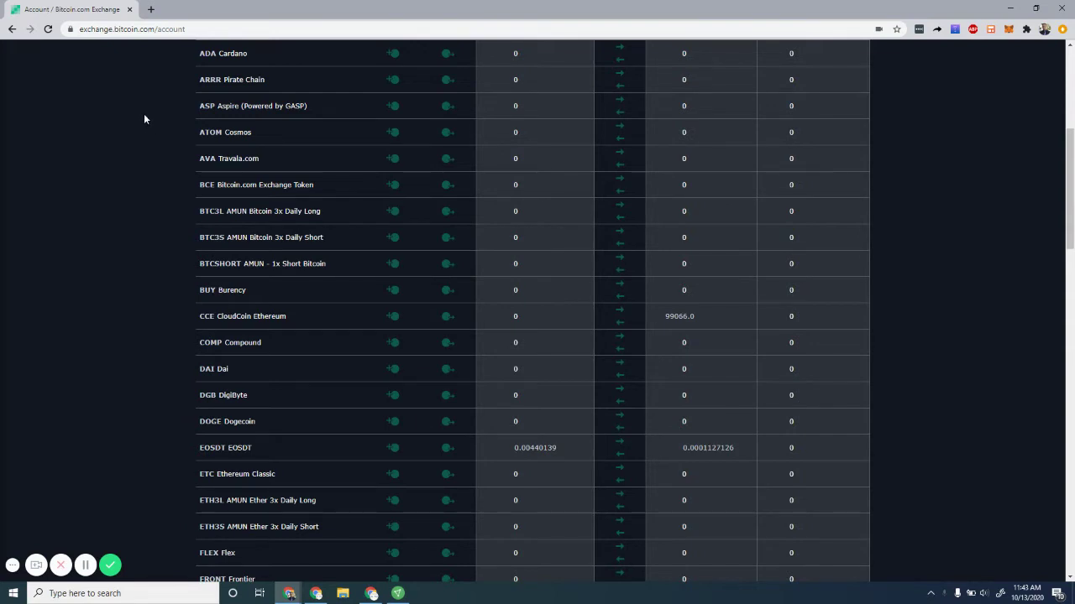
After checking the CCE CloudCoin Ethereum balance of 99066.0, open a new browser tab
click(152, 10)
Search Google for 'cloud coin' and open the cloudcoin.global website
click(176, 28)
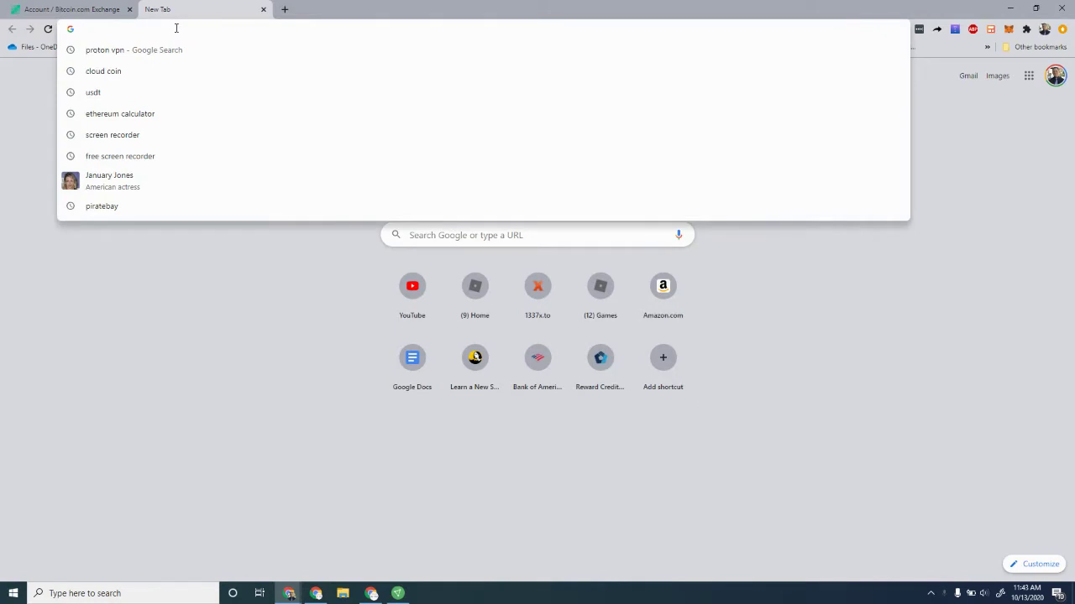
text(cloud coin)
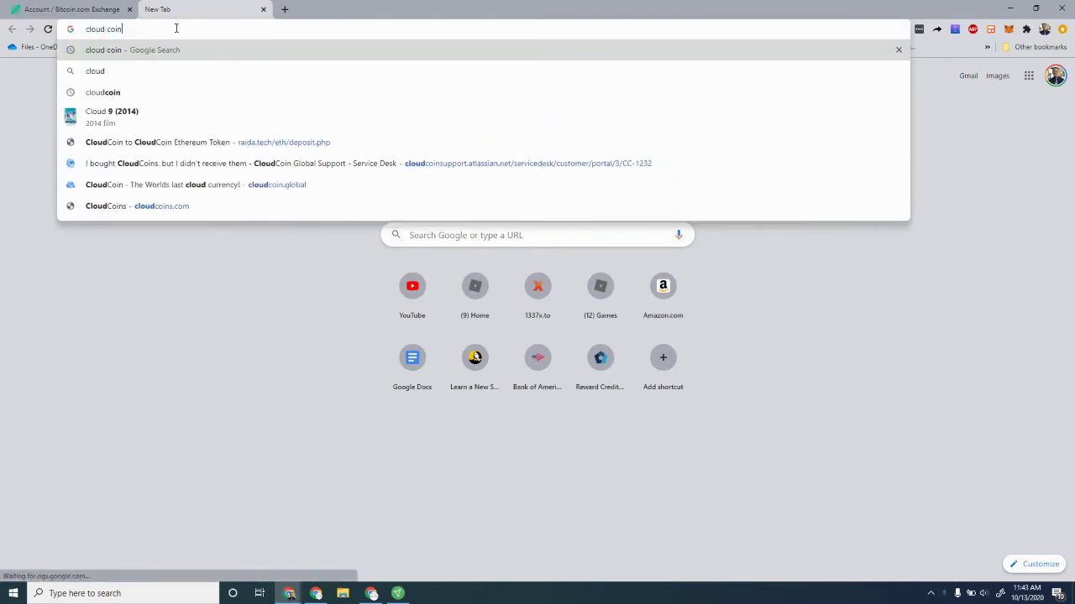
key(Return)
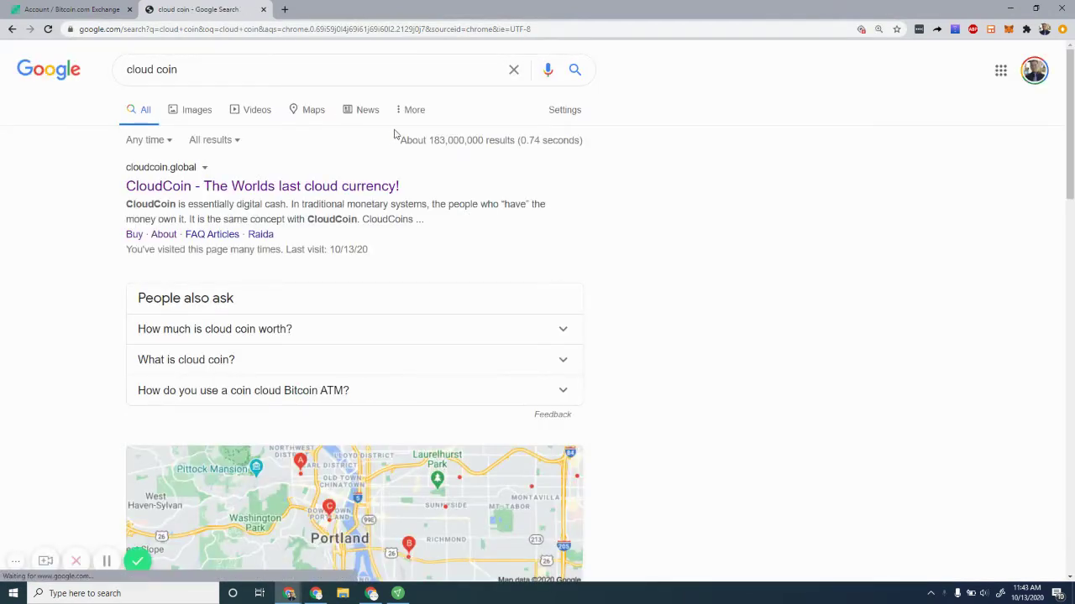
click(204, 186)
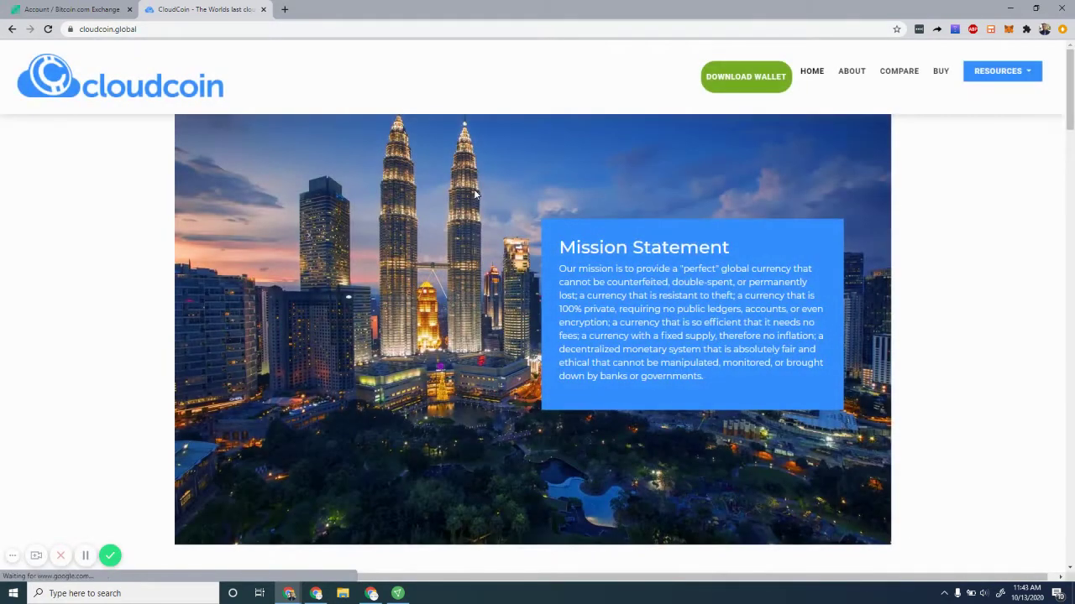
Download CloudCoin Wallet Installer 4.0.3 (WIN) from the Download Wallet page and open it
click(735, 81)
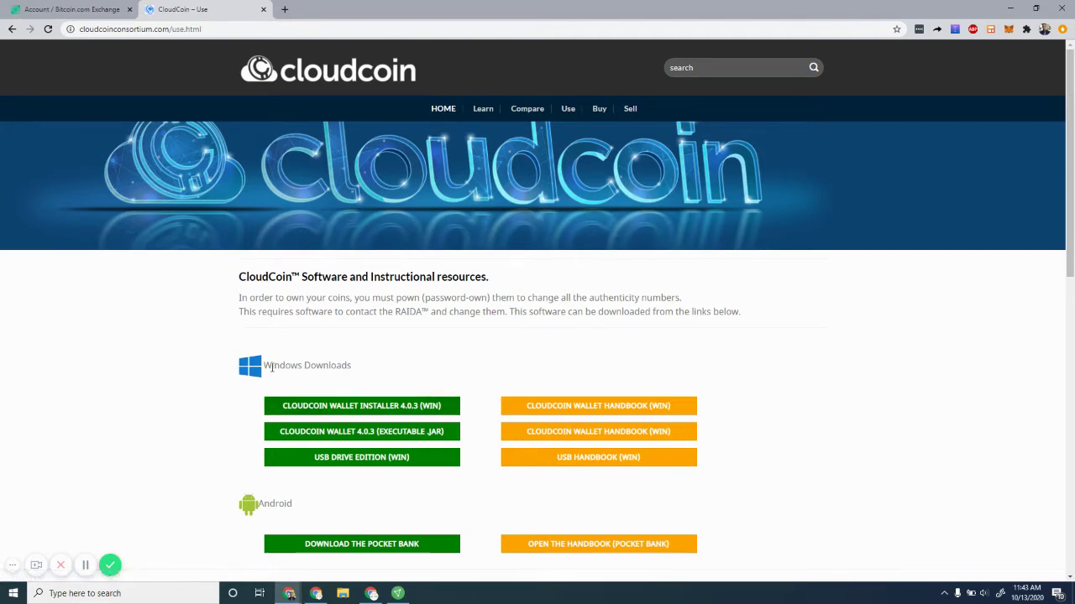
scroll(300, 364, down, 6)
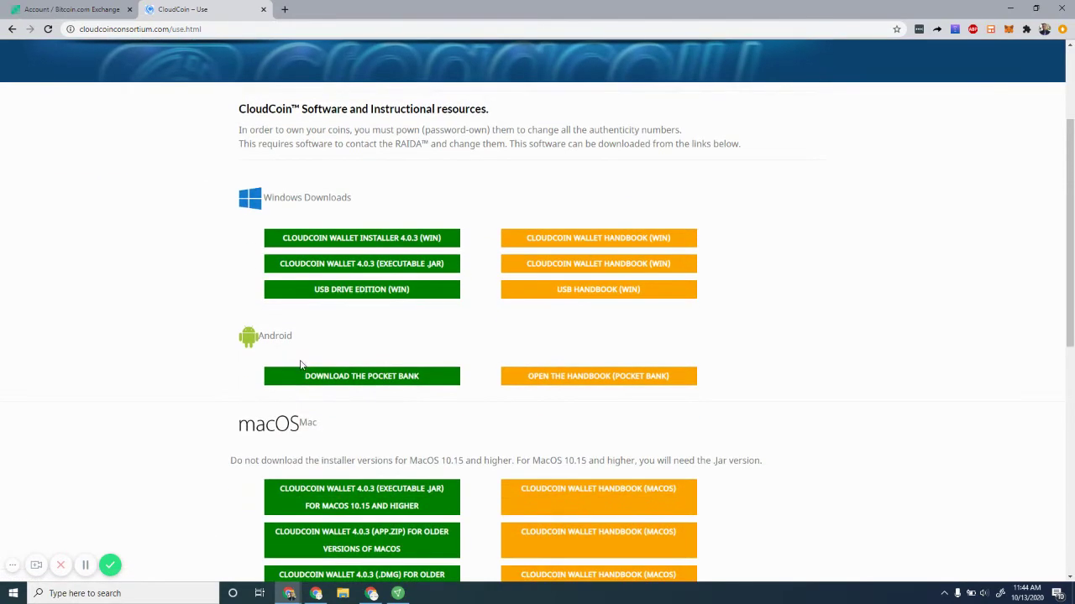
scroll(300, 364, up, 4)
scroll(300, 365, up, 2)
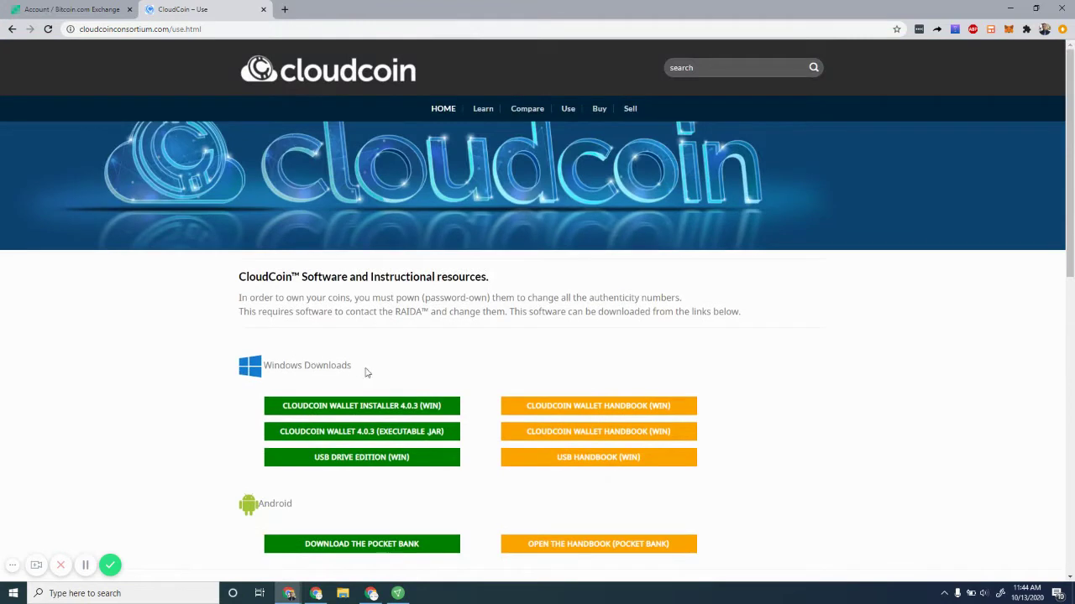
click(310, 409)
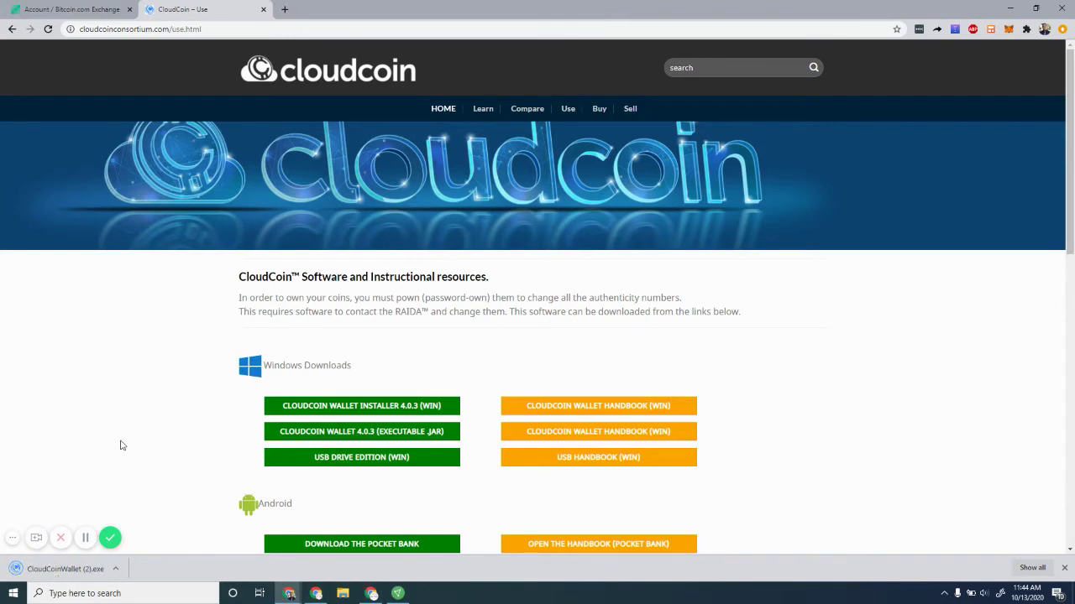
click(71, 571)
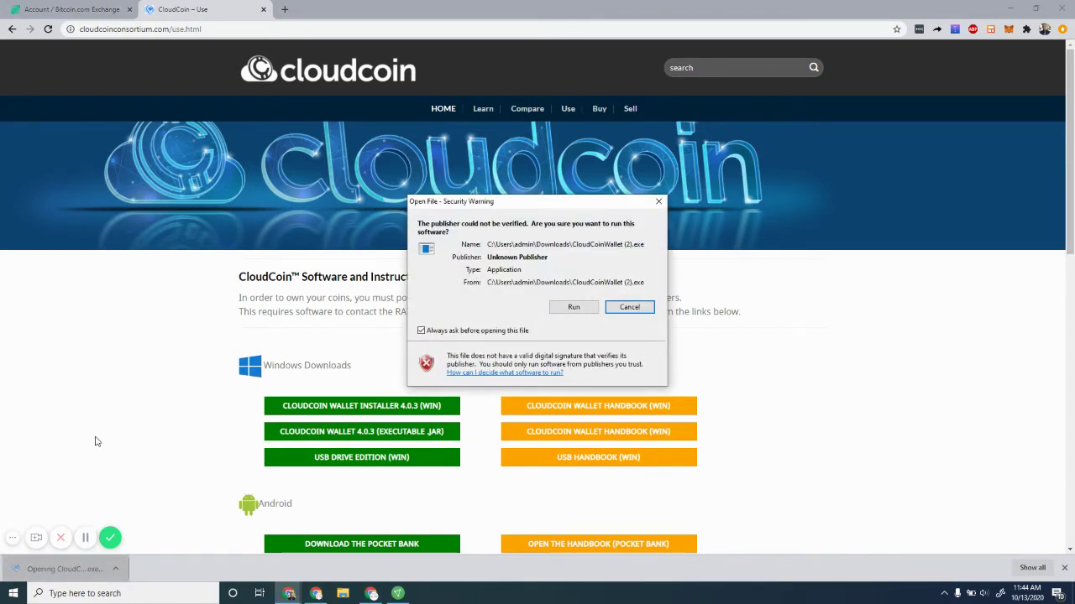
Run the installer, keep the default folder, install, and launch CloudCoin Wallet
click(576, 308)
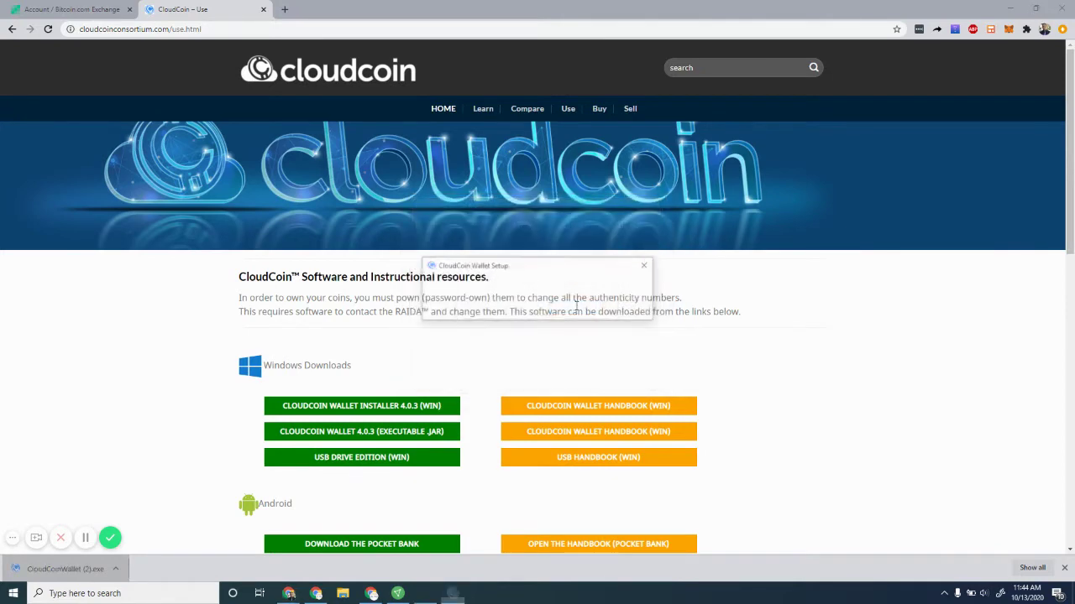
click(593, 384)
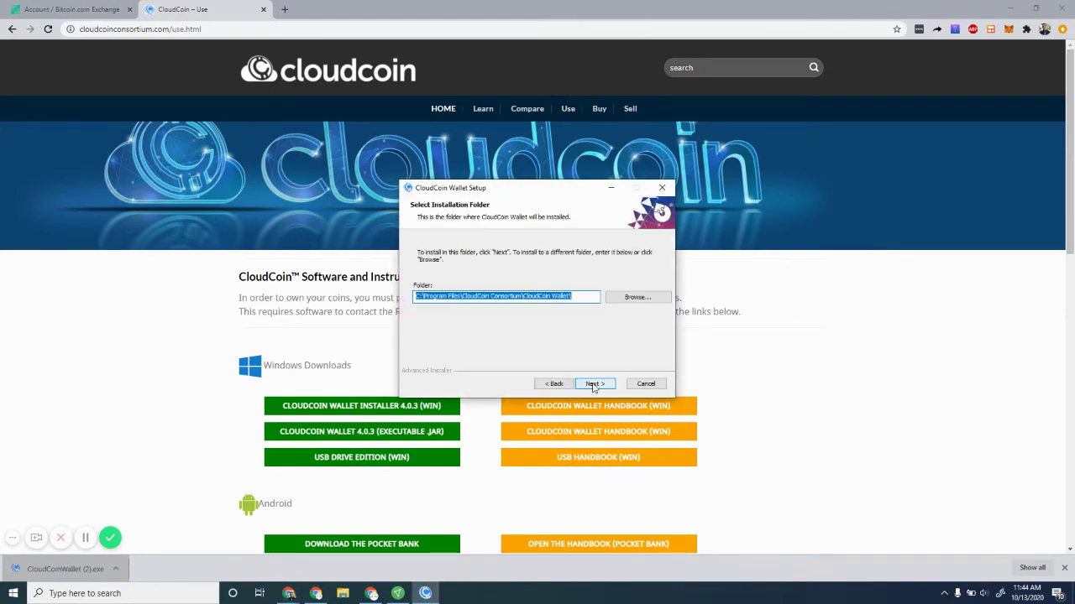
click(594, 384)
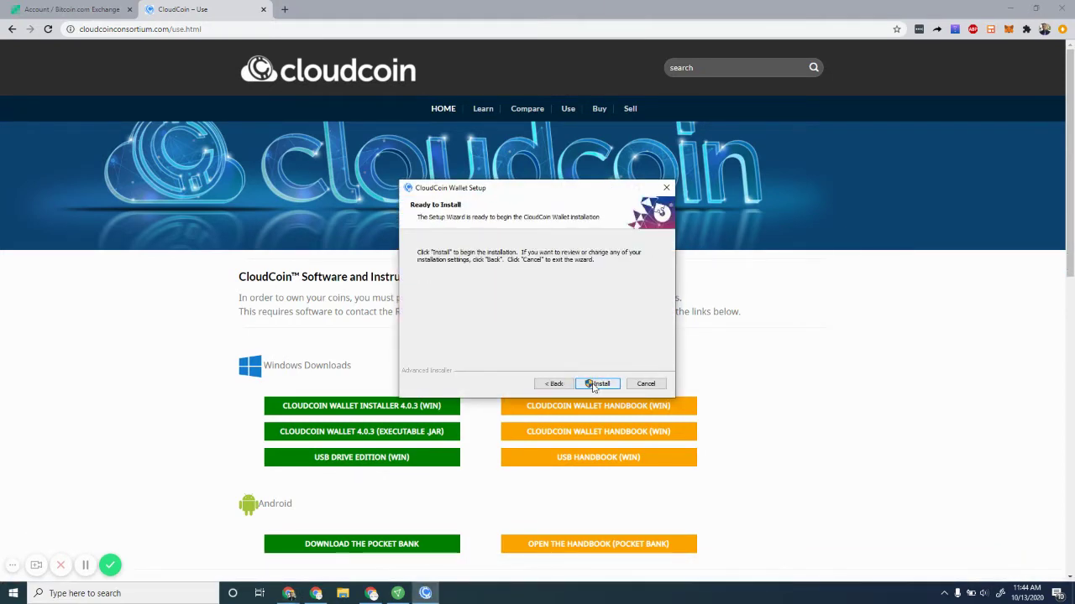
click(593, 385)
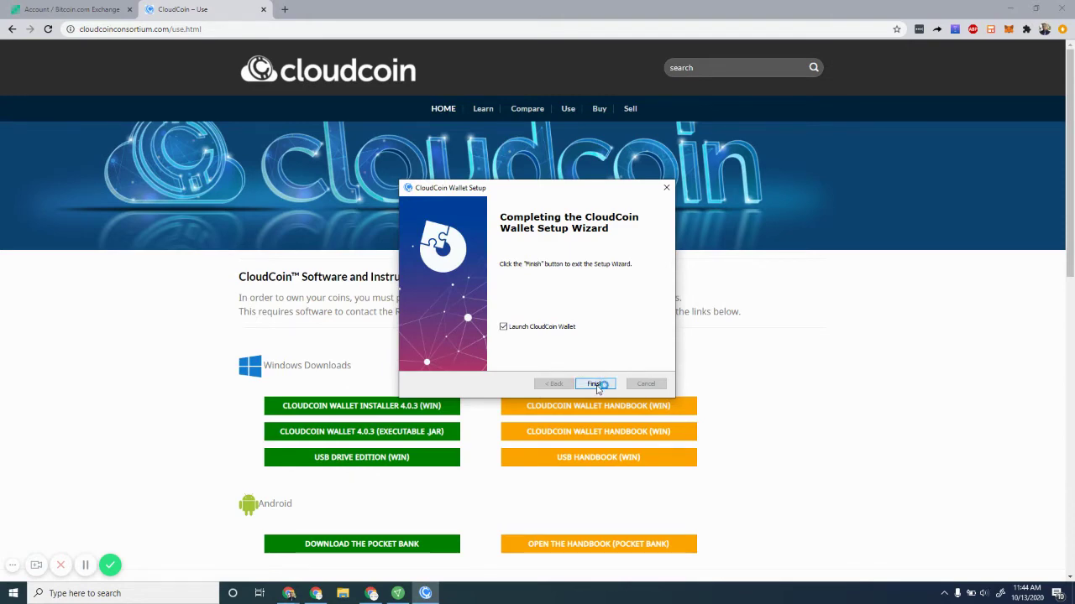
click(596, 385)
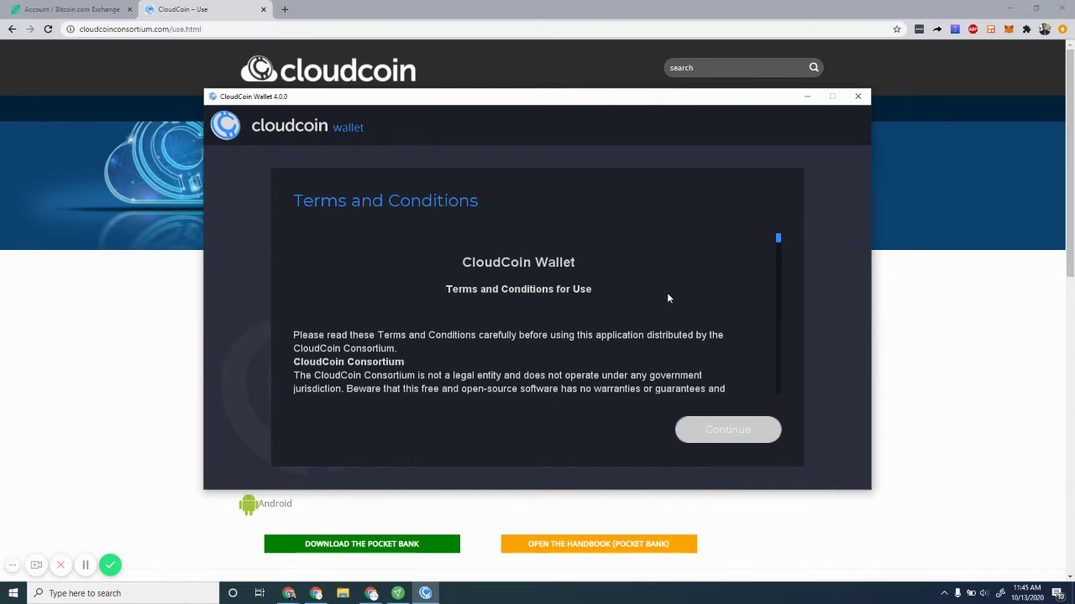
Read through the Terms and Conditions, agree to them, and continue
scroll(693, 301, down, 10)
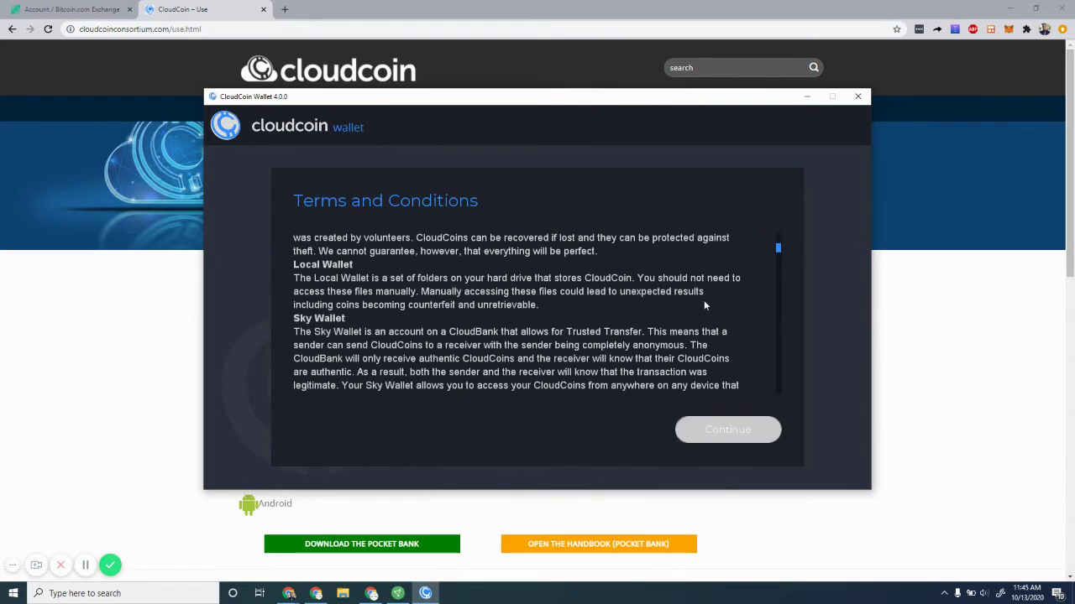
scroll(701, 303, down, 5)
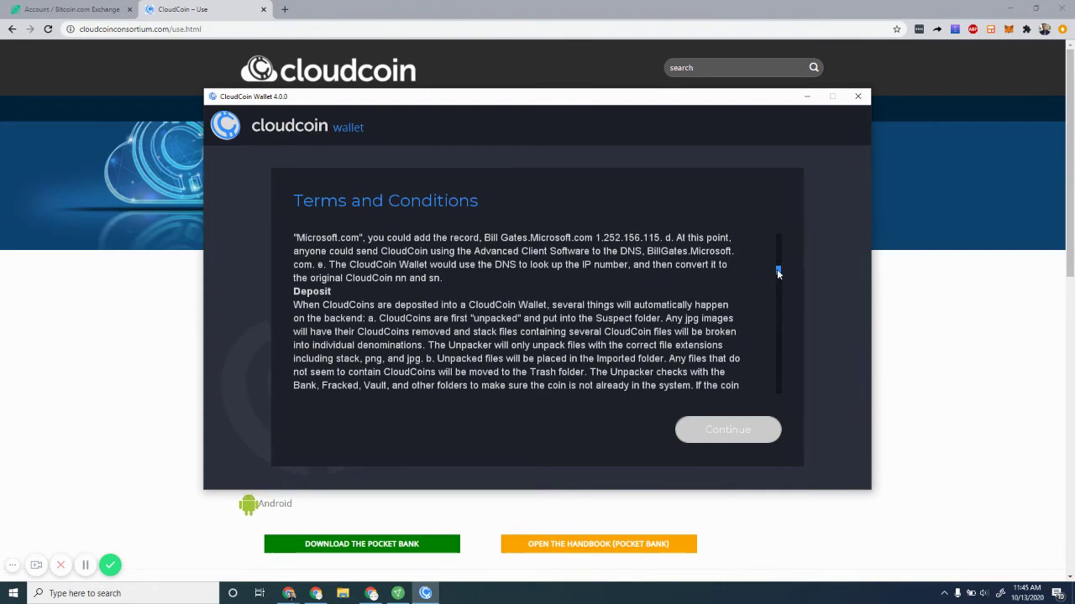
scroll(778, 275, down, 1)
drag(778, 275, 783, 393)
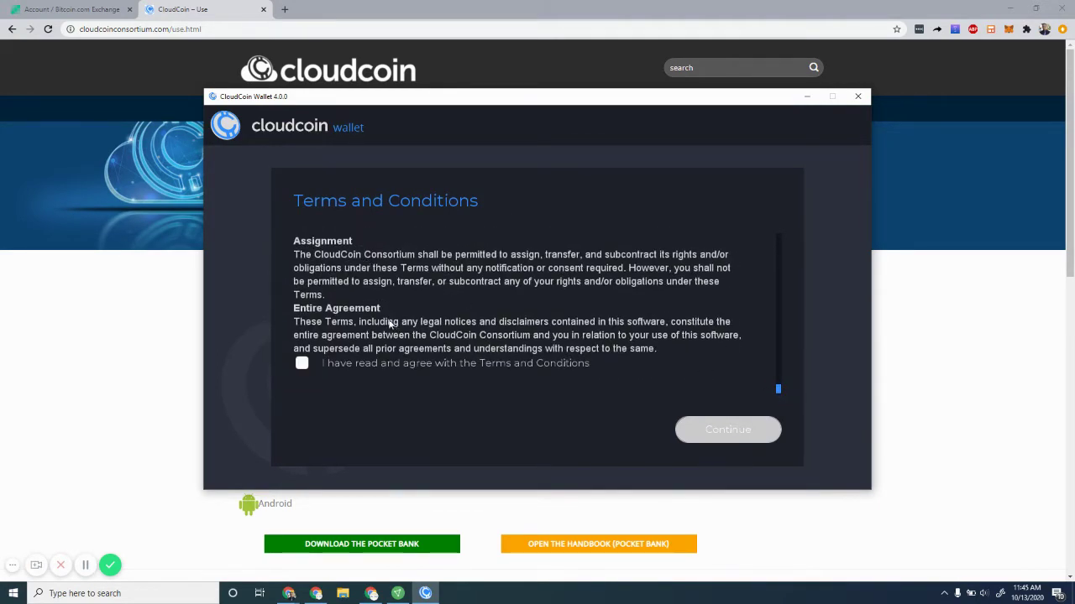
click(301, 362)
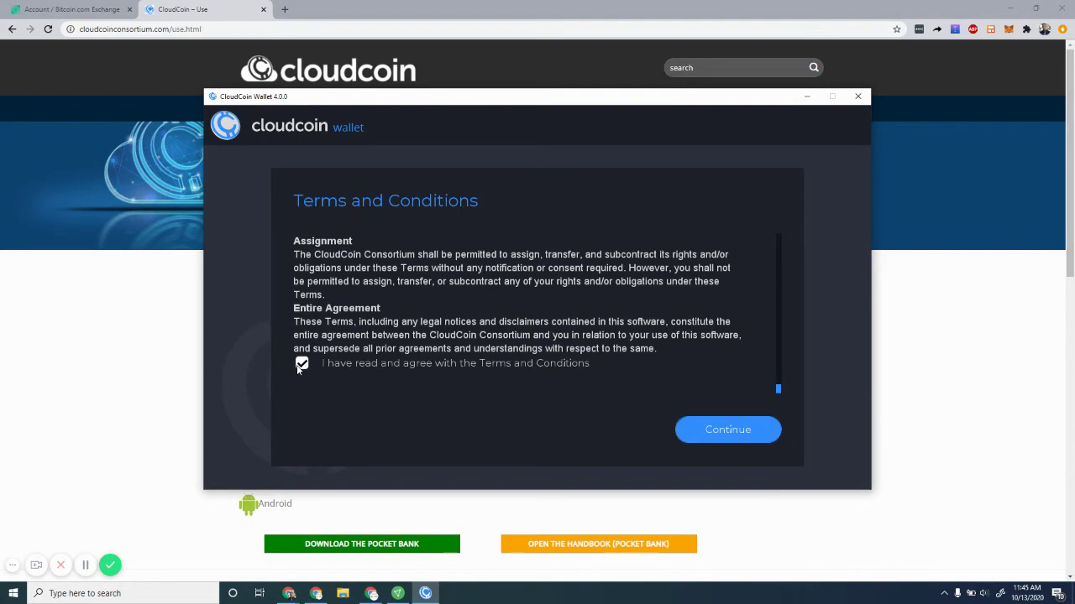
click(720, 429)
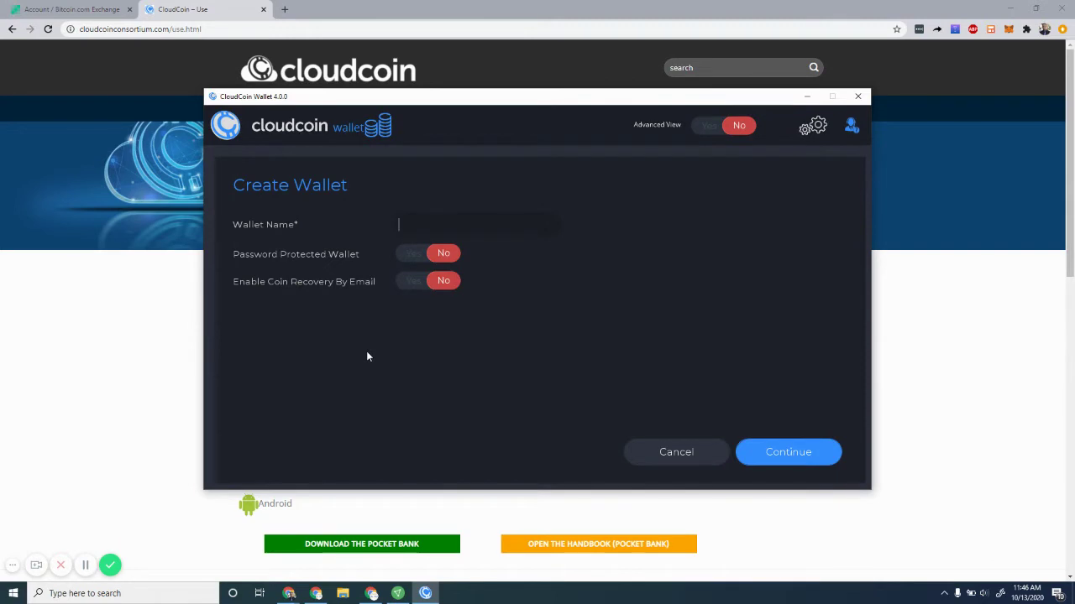
Name the wallet 'Main' with Password Protected and Email Recovery both set to Yes
text(Main)
click(412, 257)
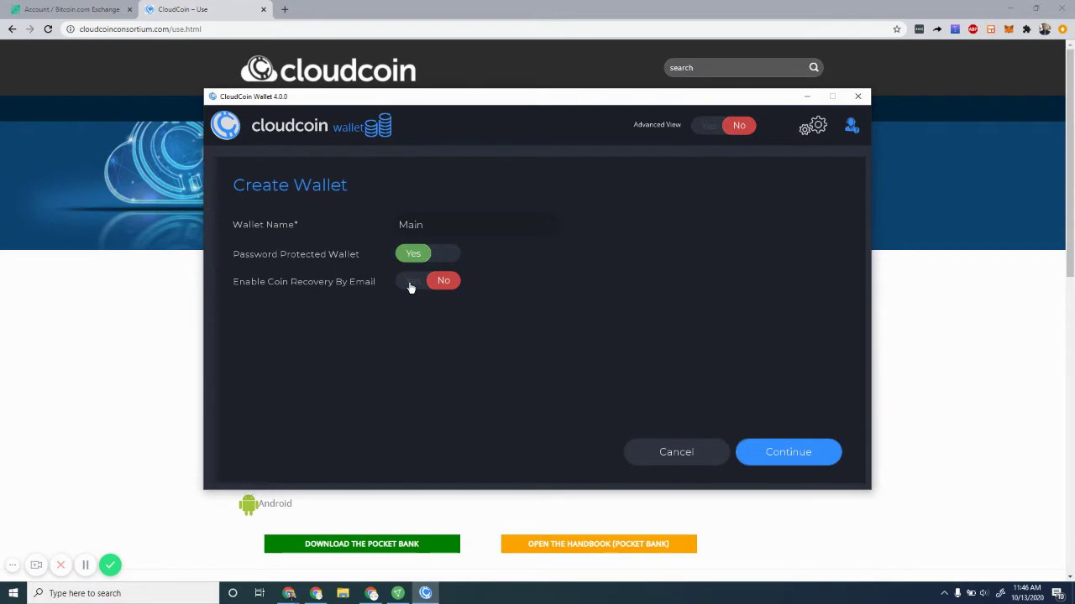
click(411, 287)
click(789, 454)
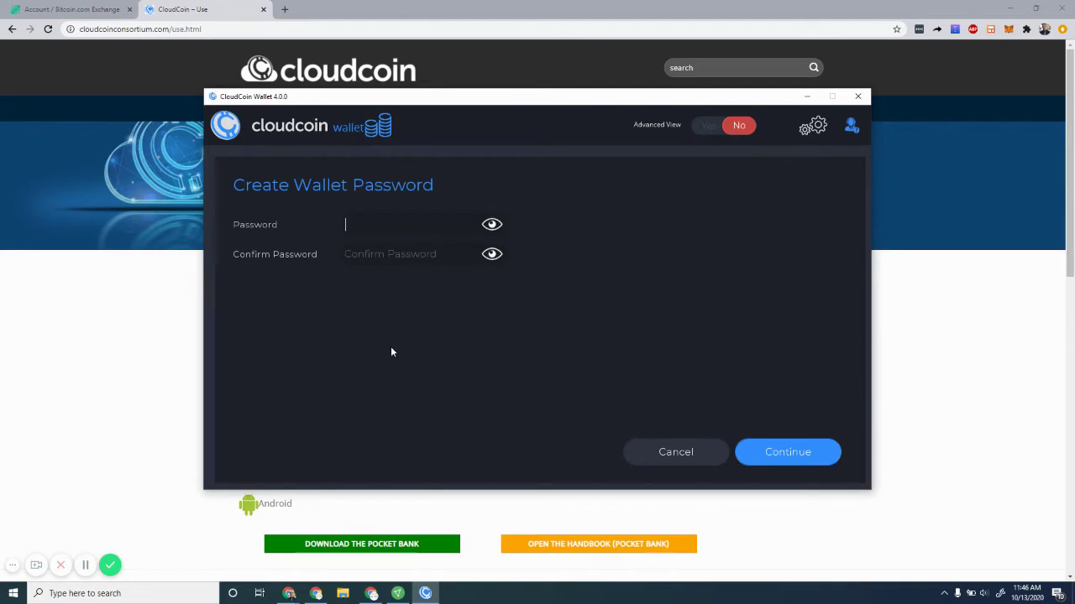
Enter the wallet password, confirm it, and submit
text(*)
text(********)
key(Tab)
text(************)
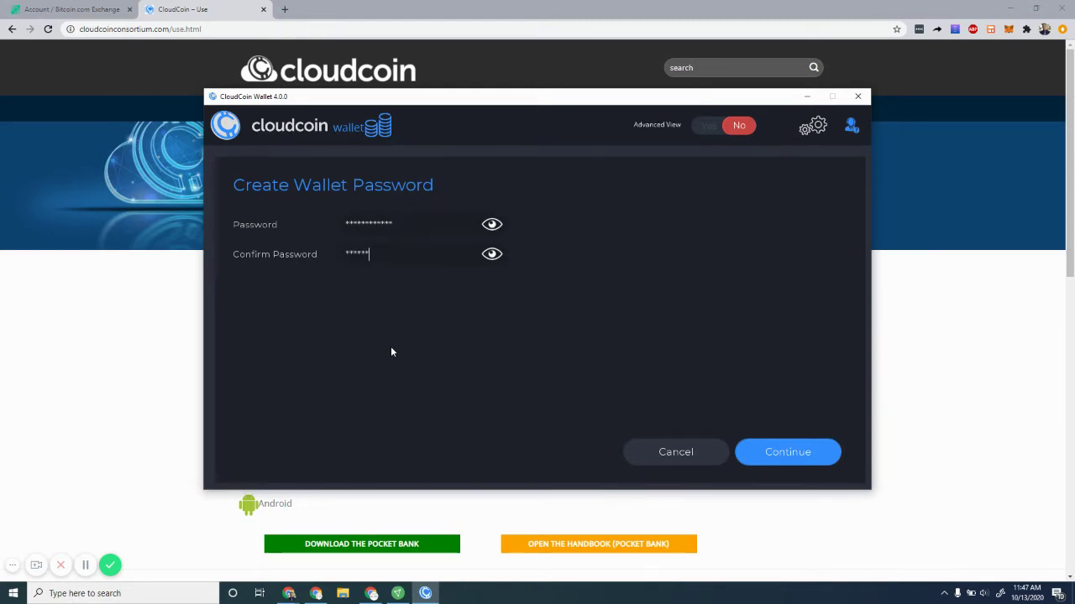
text(*)
click(781, 453)
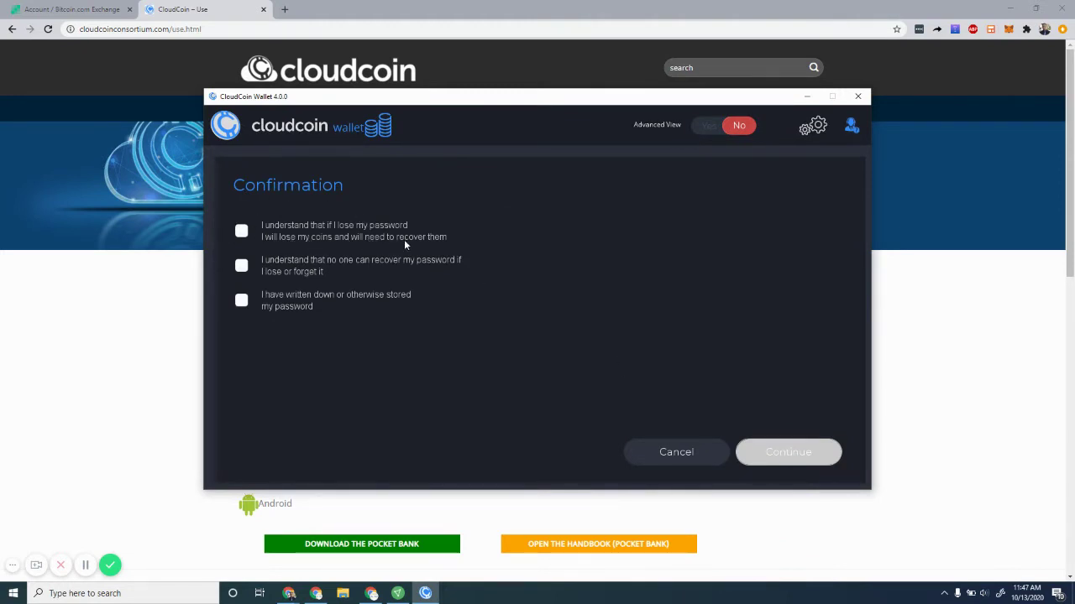
Tick all three password-loss acknowledgements and continue to the recovery email page
click(241, 231)
click(242, 268)
click(243, 302)
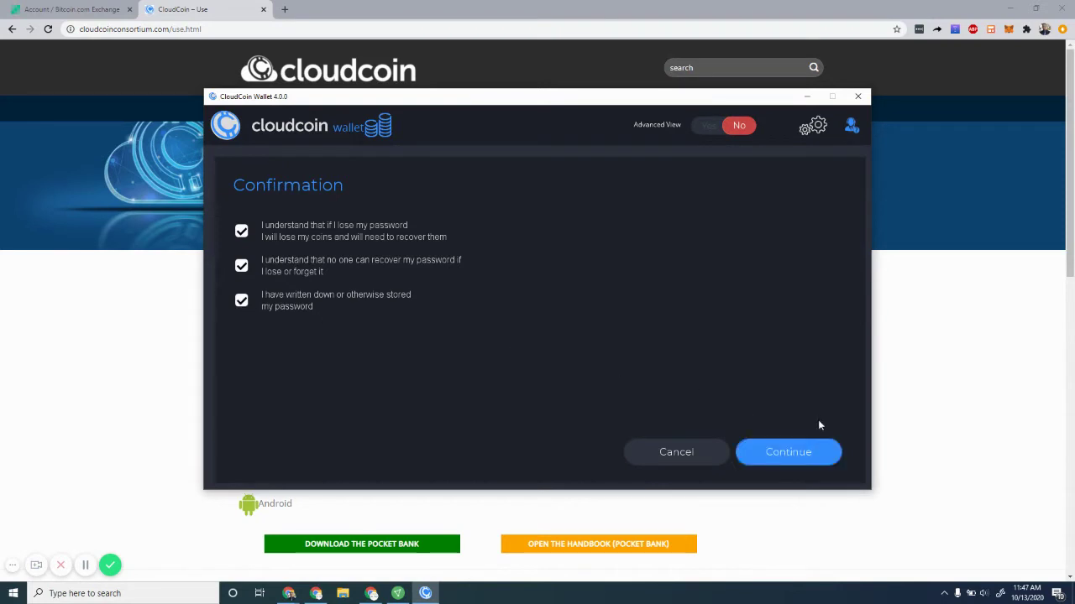
click(793, 454)
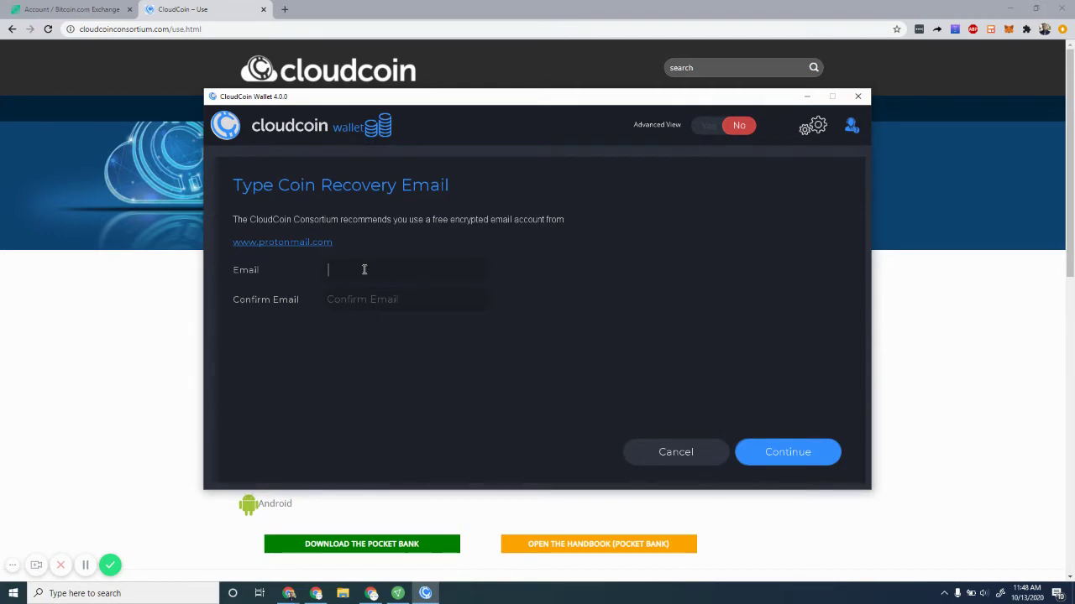
Enter the recovery email address in both Email fields and submit to create the Main wallet
key(Tab)
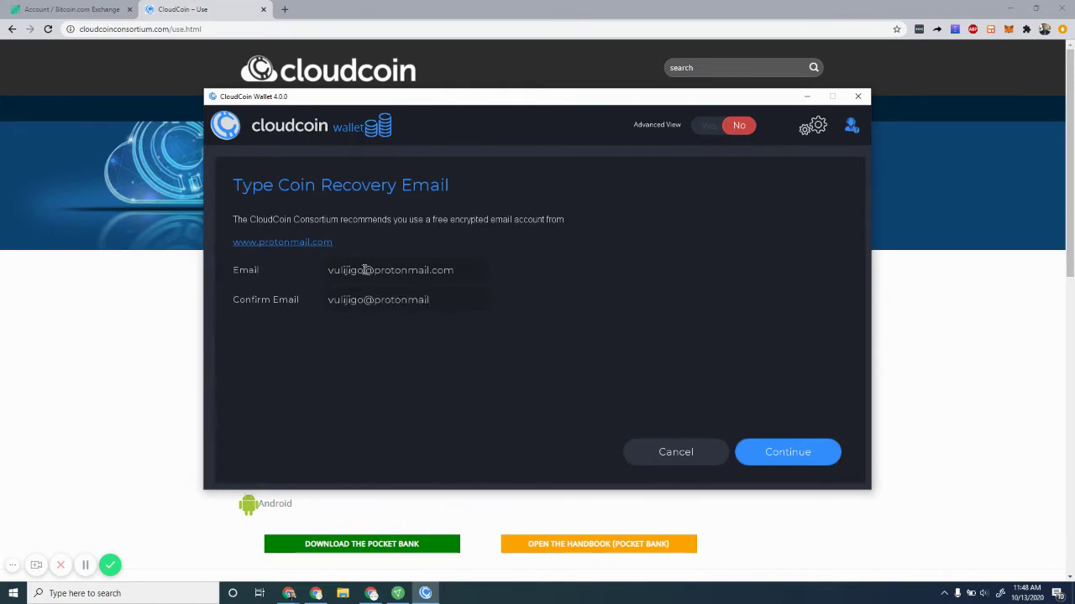
click(776, 454)
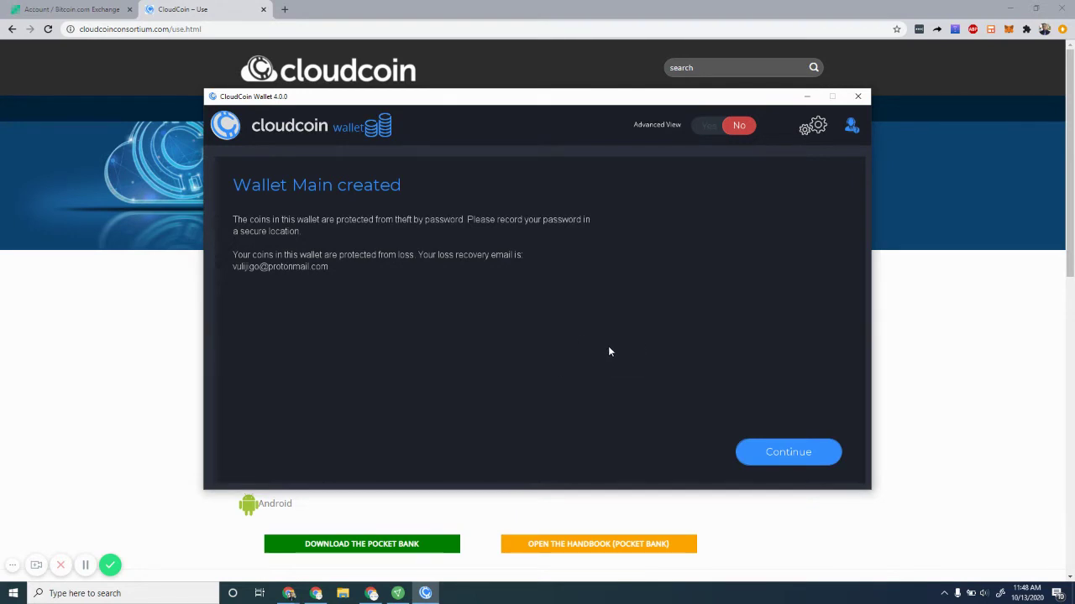
Move past the wallet-created message, then enter a proposed Sky Wallet address and a PIN
click(778, 454)
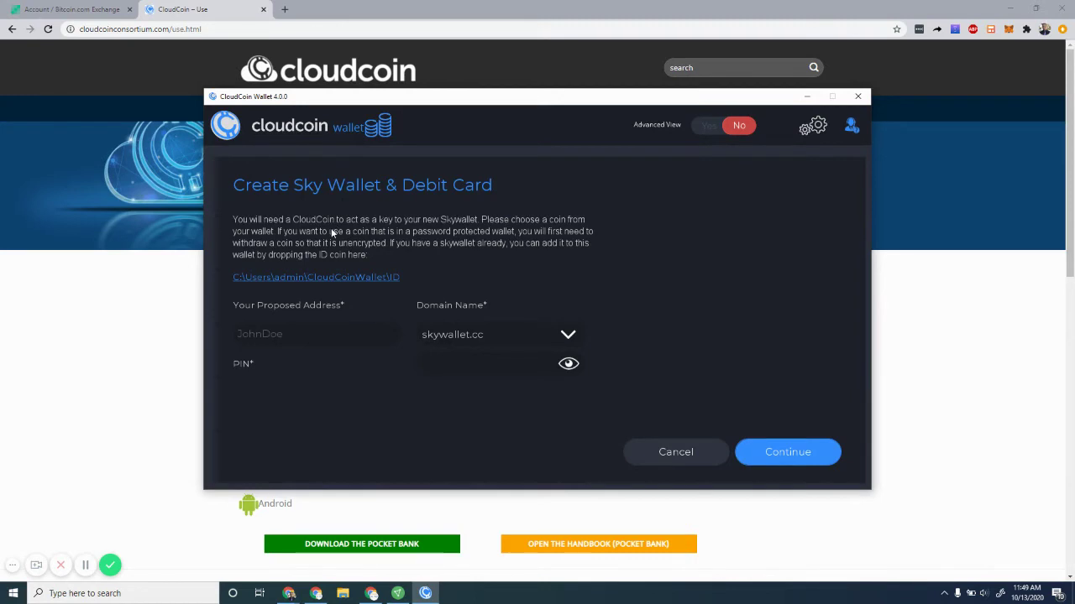
click(288, 336)
click(462, 366)
text(1234)
click(803, 461)
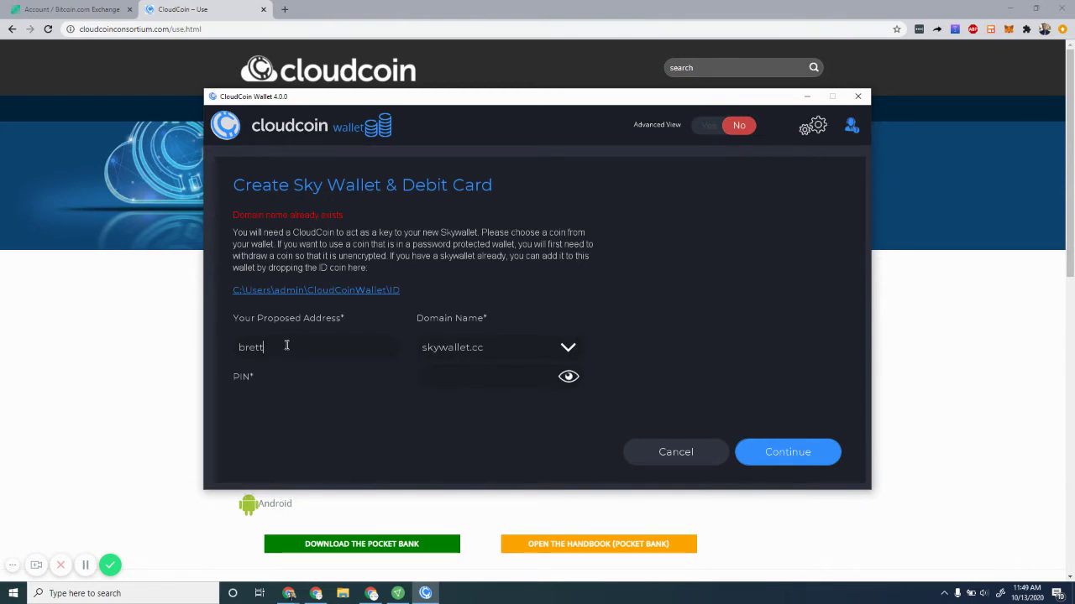
Finish the Sky Wallet address, enter the PIN again, and submit to register the debit card
click(477, 378)
text(****)
click(777, 454)
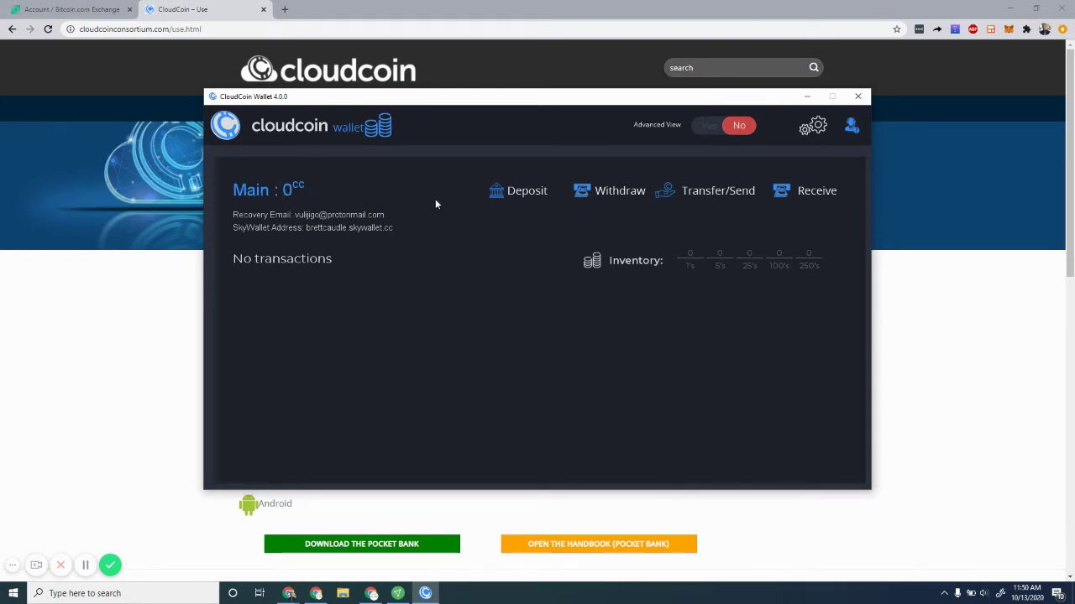
Switch Advanced View to Yes to list the Main and Sky Wallet wallets
click(709, 130)
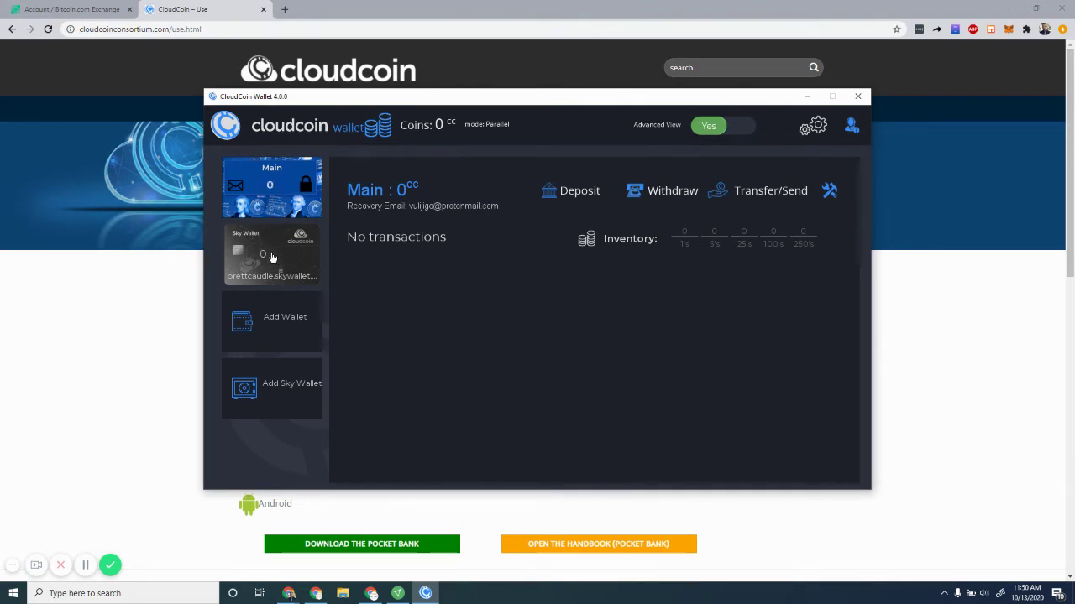
click(268, 262)
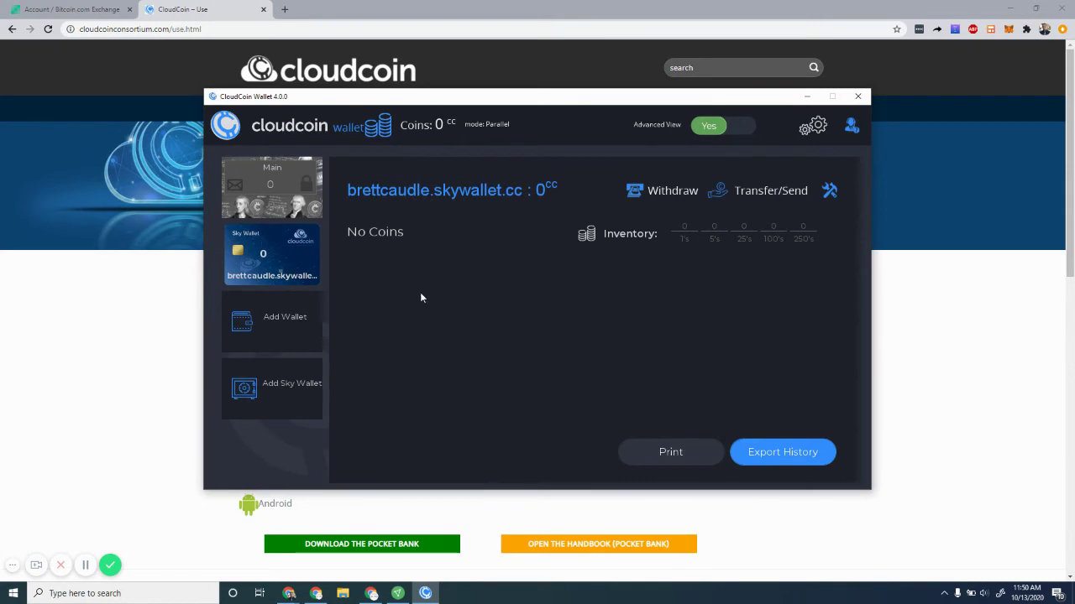
click(282, 325)
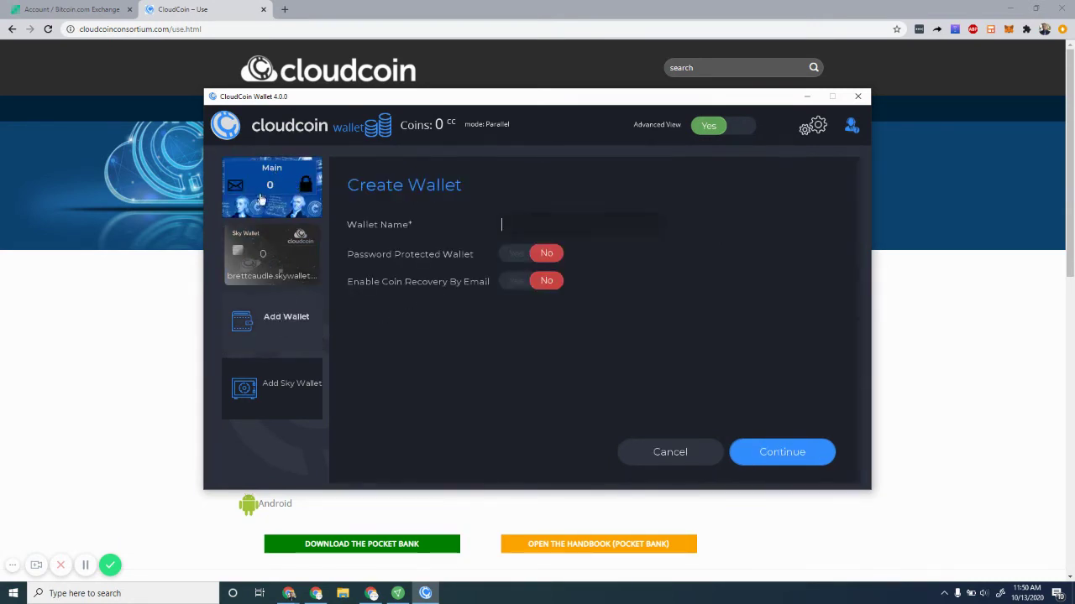
click(270, 396)
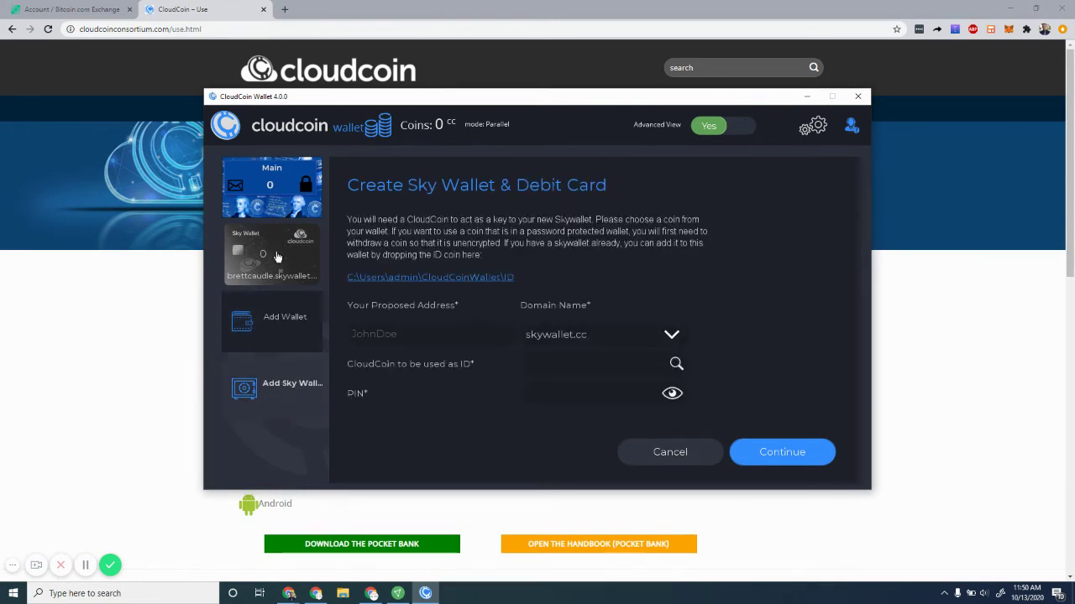
click(270, 185)
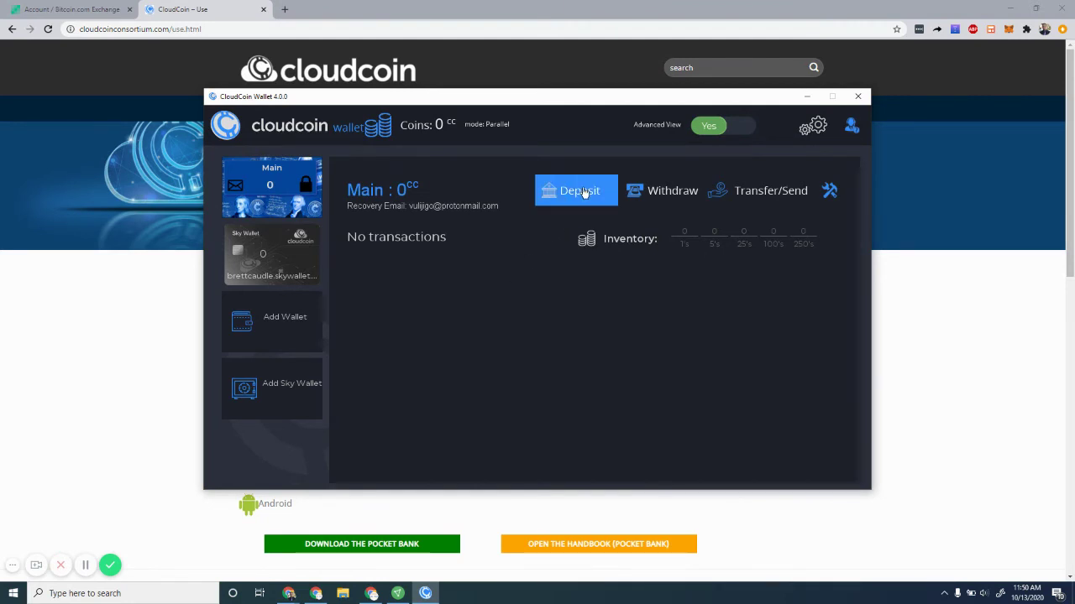
Start a deposit into Main, enter the wallet password, and bring up the Downloads folder
click(584, 192)
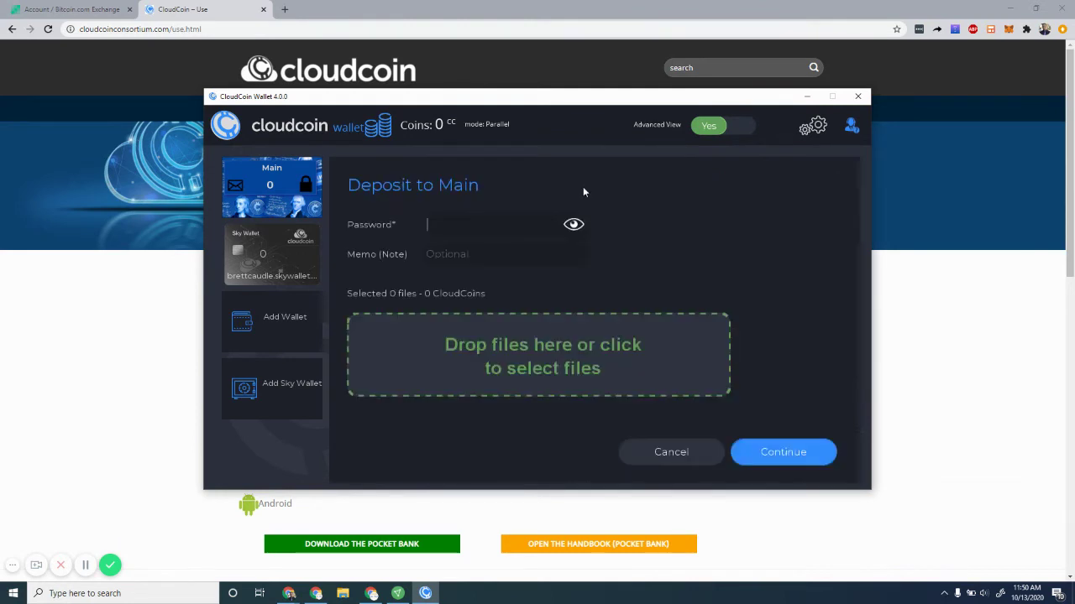
click(461, 226)
text(*************)
key(Tab)
click(346, 597)
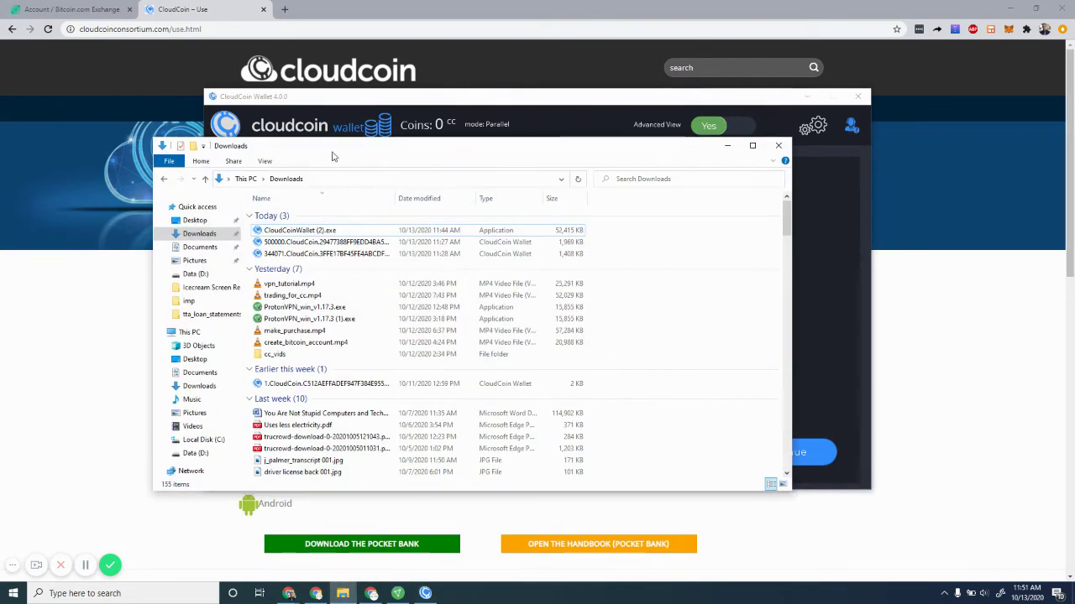
Drag the 500000.CloudCoin file from Downloads into the Main deposit drop zone
drag(334, 151, 754, 108)
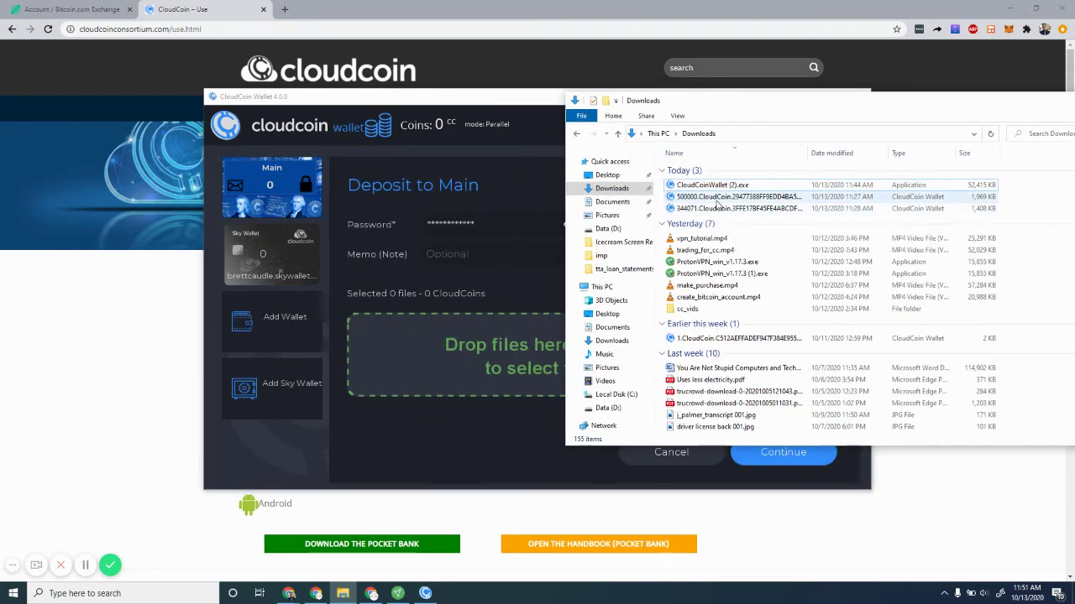
click(718, 198)
drag(718, 200, 464, 357)
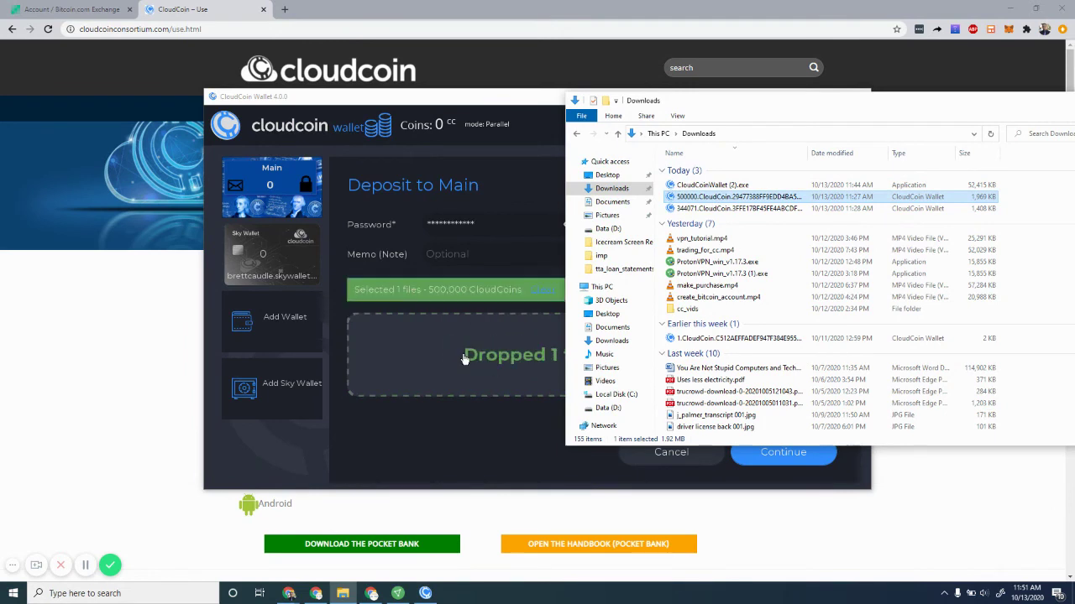
click(478, 430)
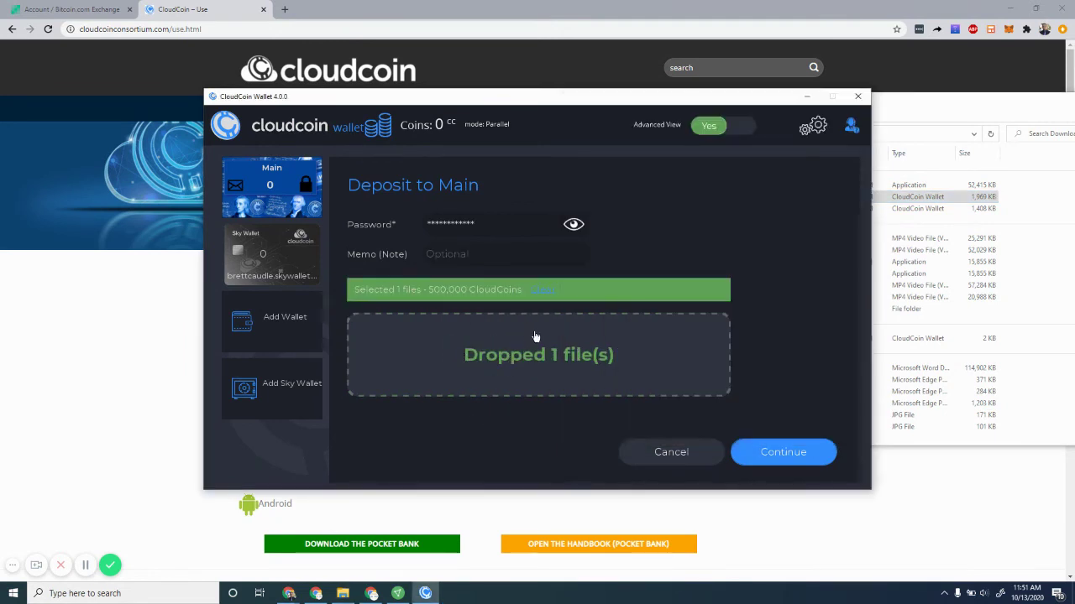
Run the deposit so Main receives 499,750 CC, with 250 rejected as counterfeit
click(778, 453)
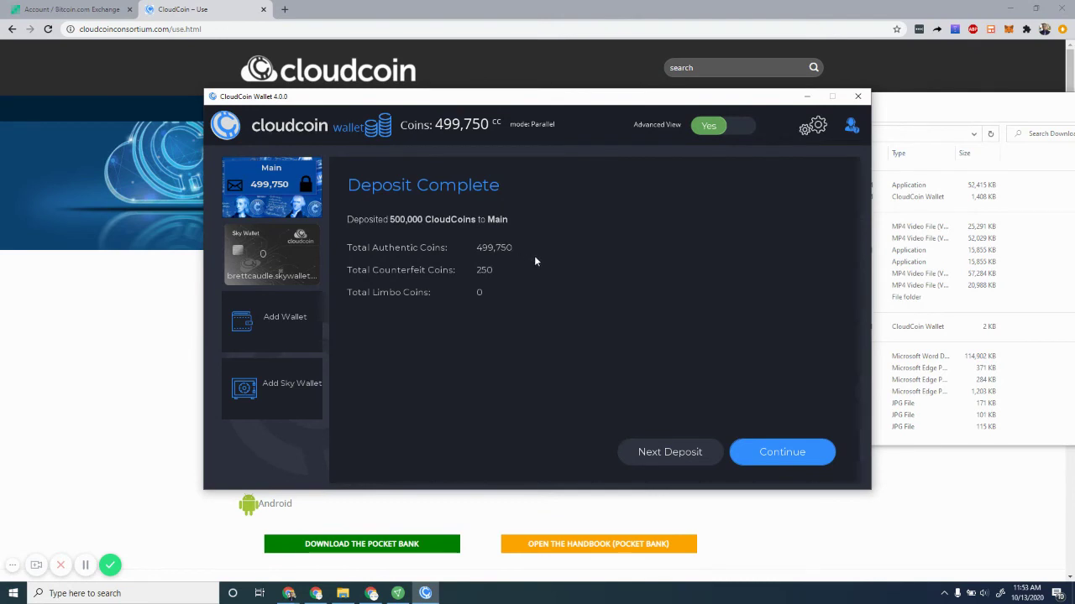
click(778, 454)
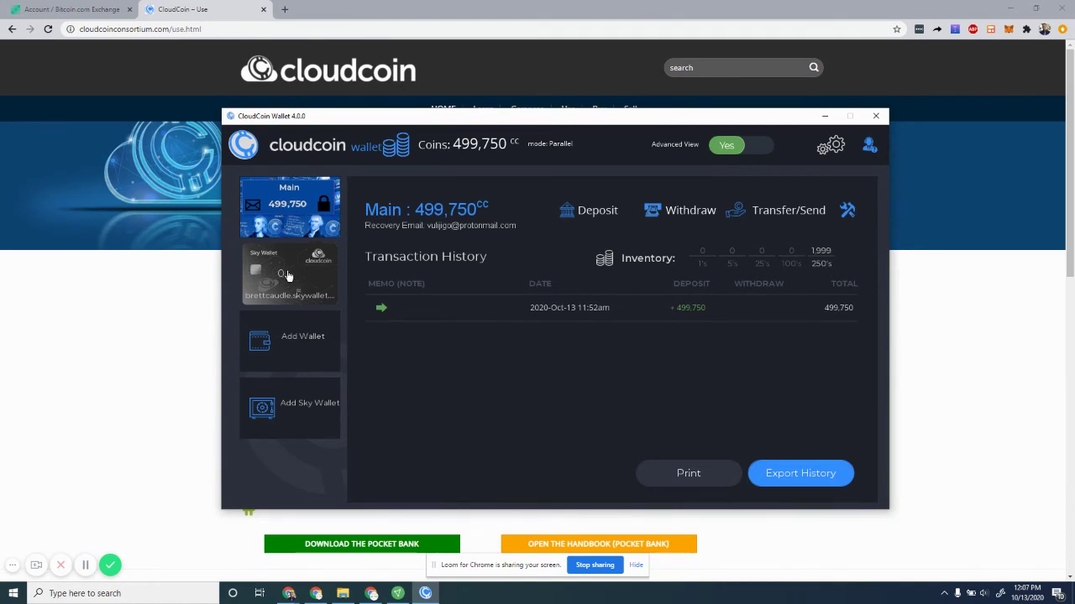
Show the Main wallet's Transfer/Send options
mouse_move(798, 215)
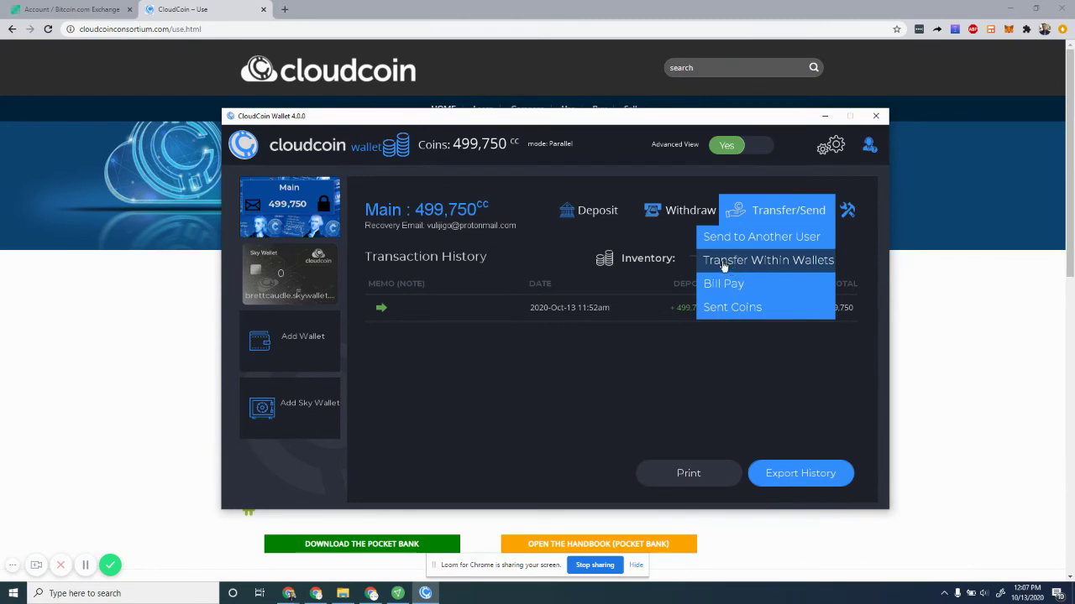
Choose Transfer Within Wallets and enter amount 500 with memo 'test'
click(723, 265)
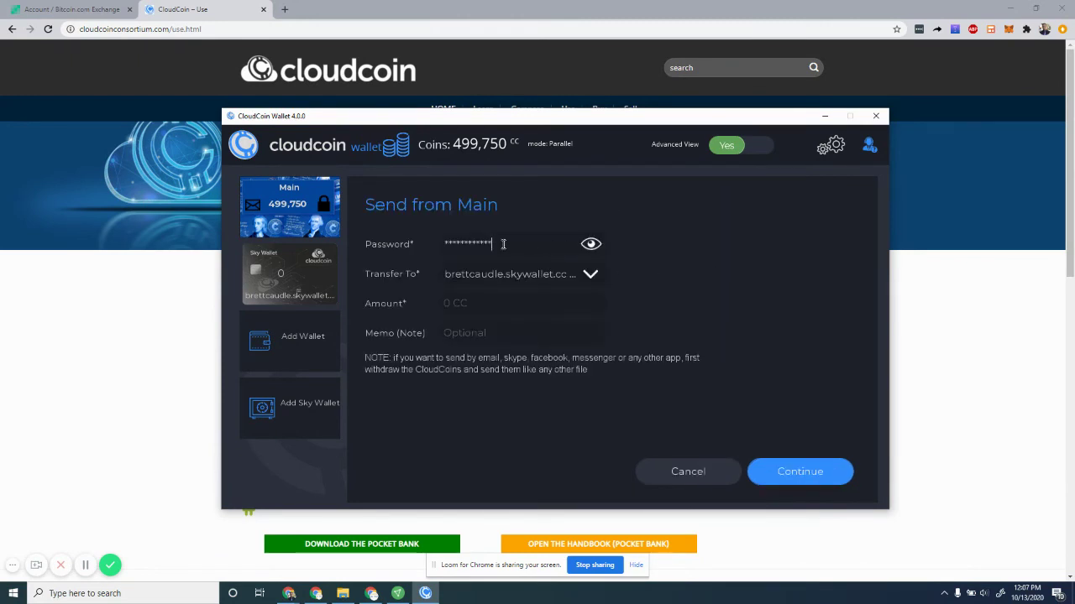
mouse_move(504, 242)
mouse_down()
mouse_move(429, 235)
mouse_move(508, 242)
mouse_up()
click(491, 305)
text(500)
click(480, 335)
text(test)
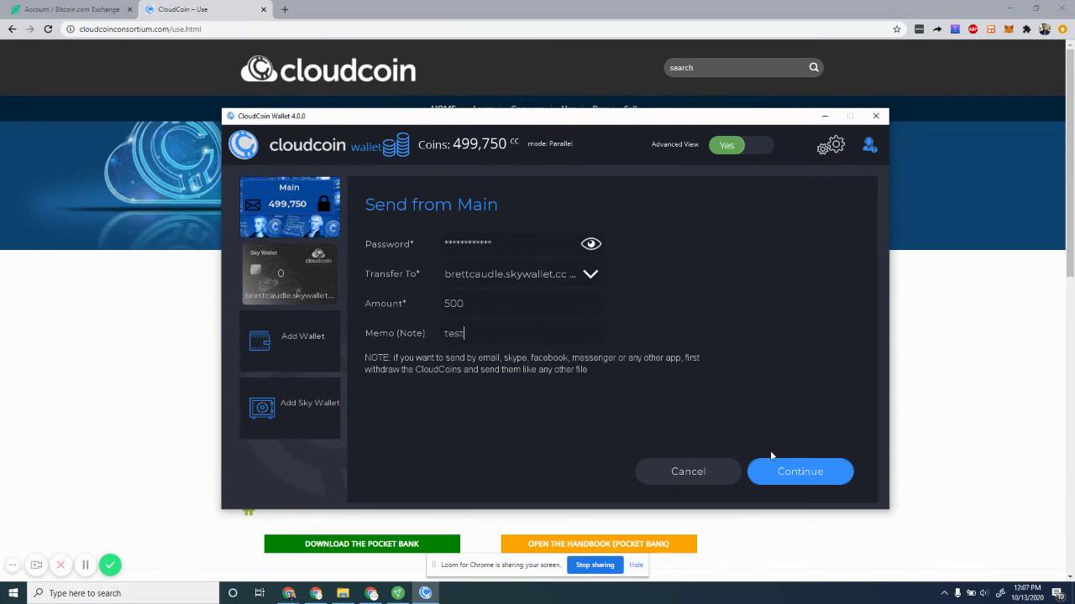
Confirm the 500 CC transfer to Sky Wallet, leaving Main at 499,250, then view Sky Wallet
click(782, 473)
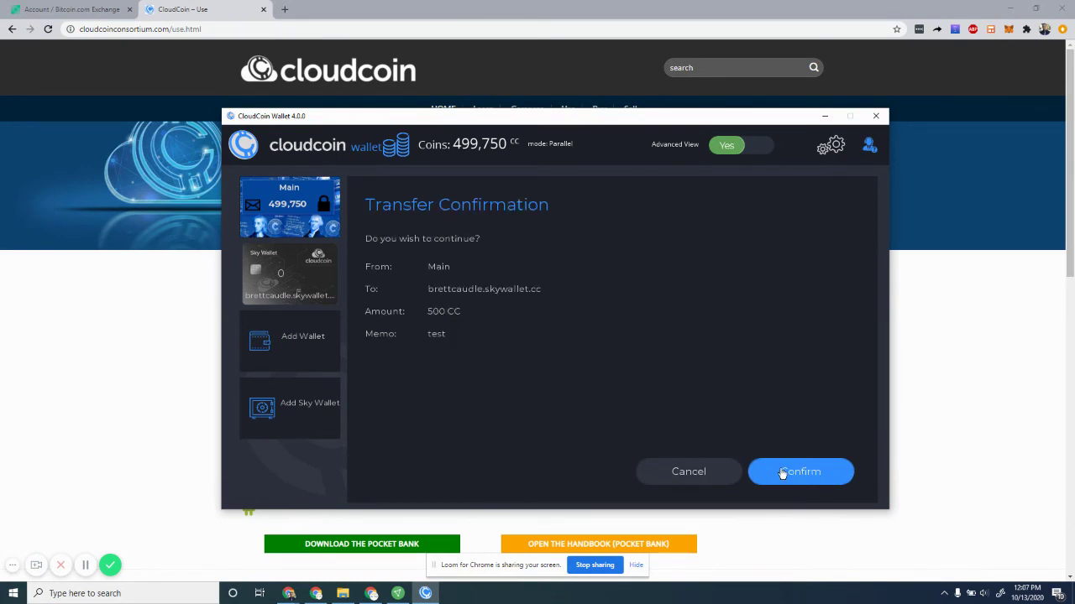
click(782, 473)
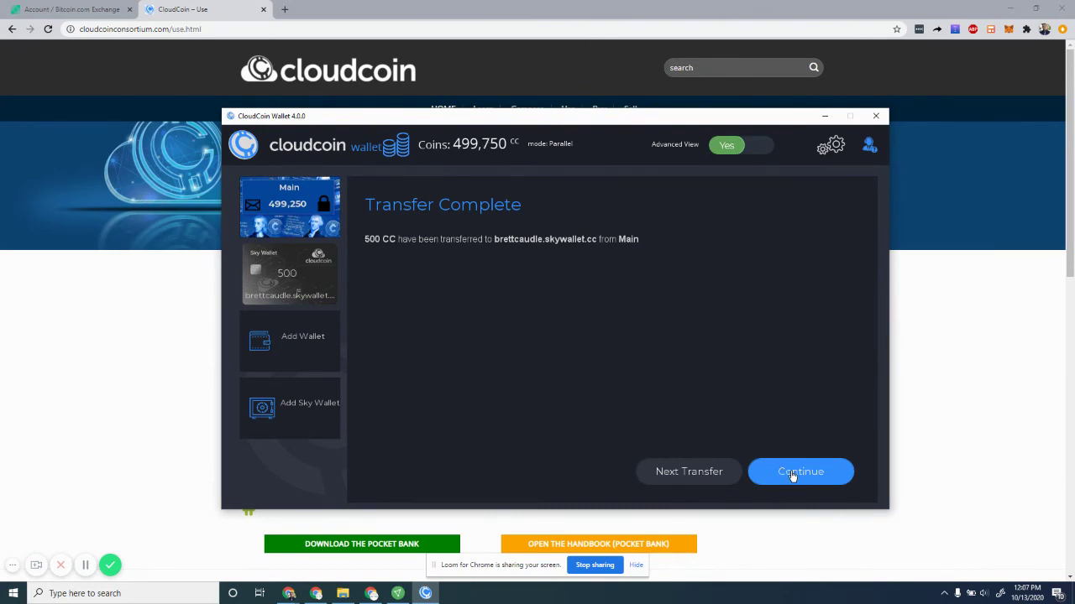
click(793, 475)
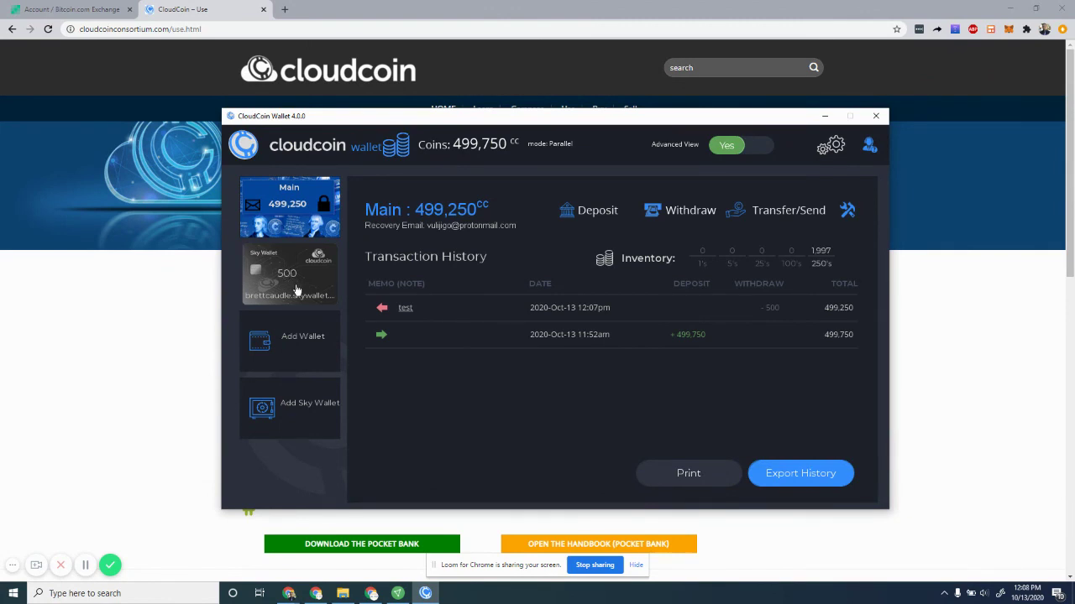
click(296, 290)
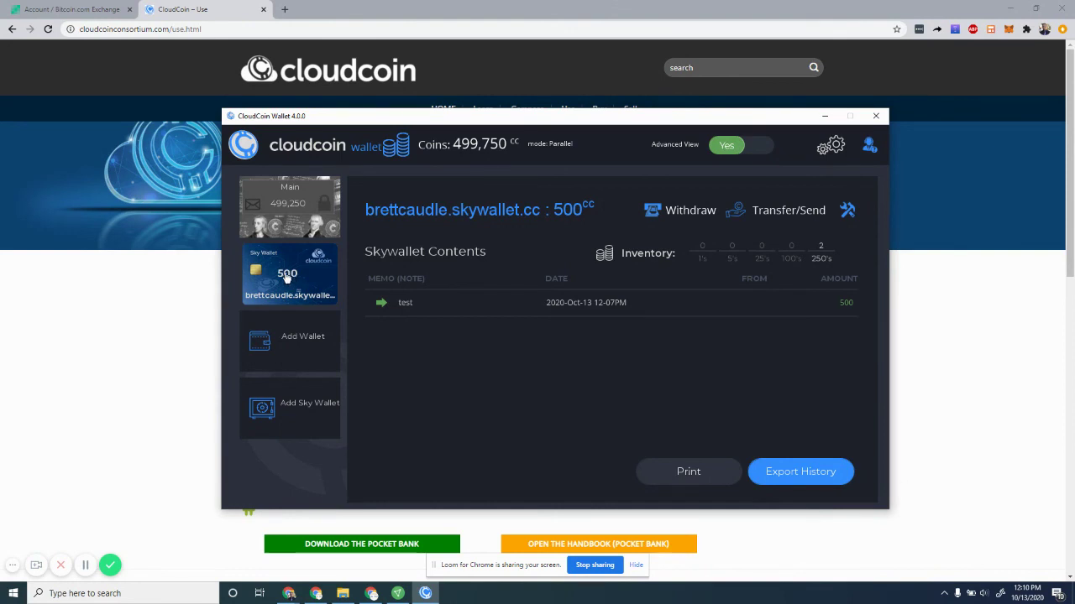
Show the Sky Wallet's Transfer/Send options
mouse_move(789, 214)
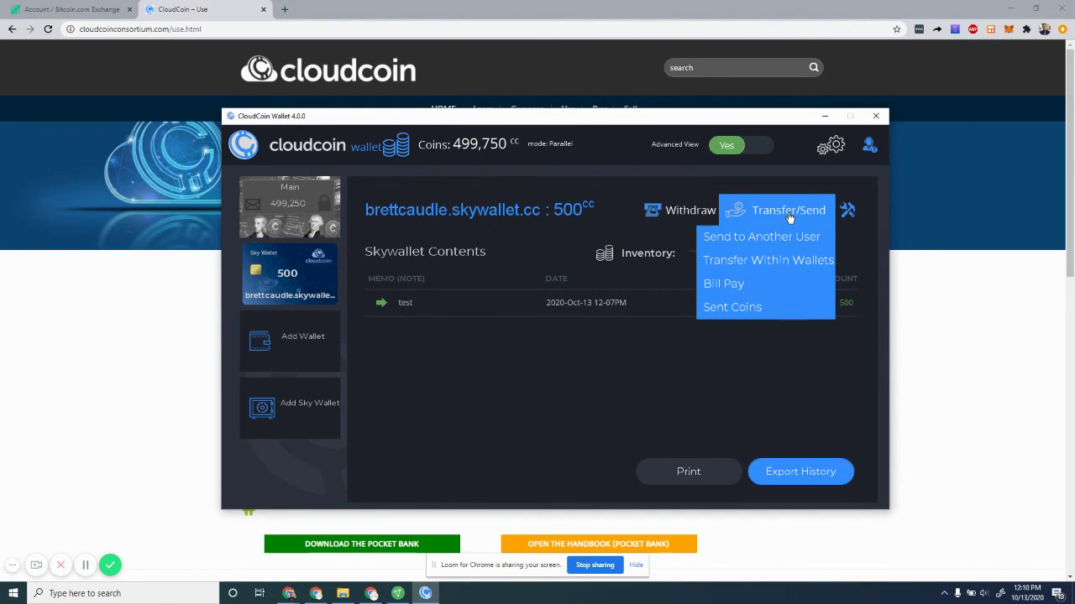
Choose Send to Another User and replace the Send To field with the recipient's Sky Wallet address
click(737, 241)
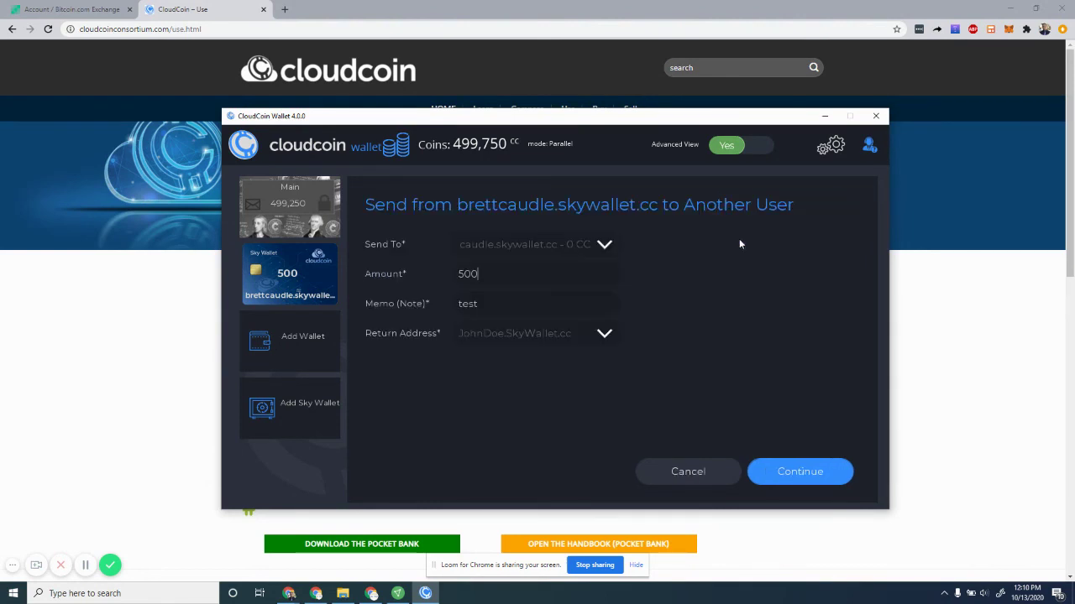
click(493, 243)
triple_click(543, 243)
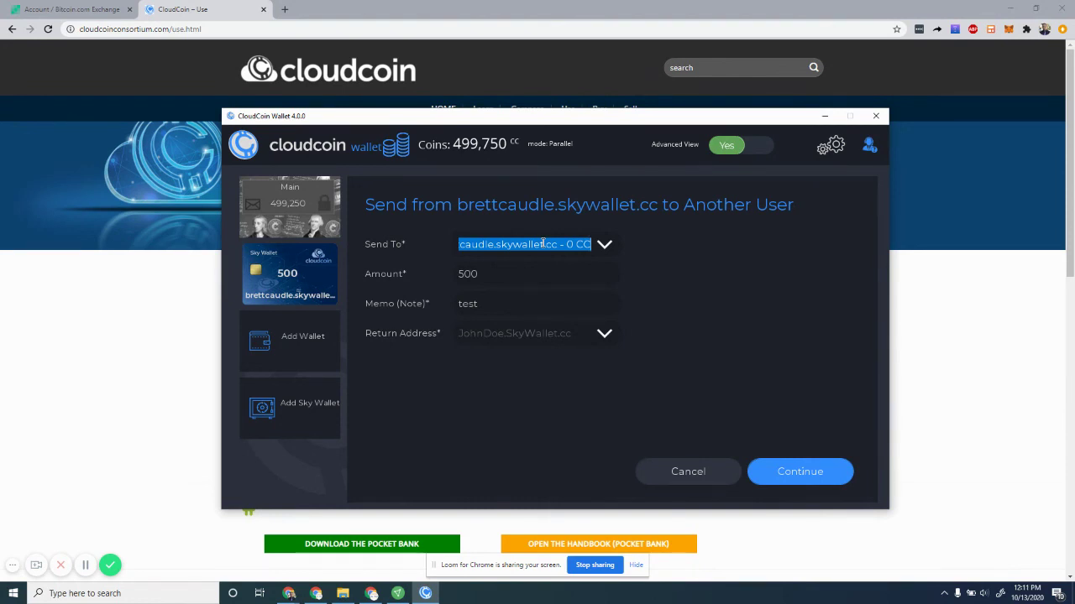
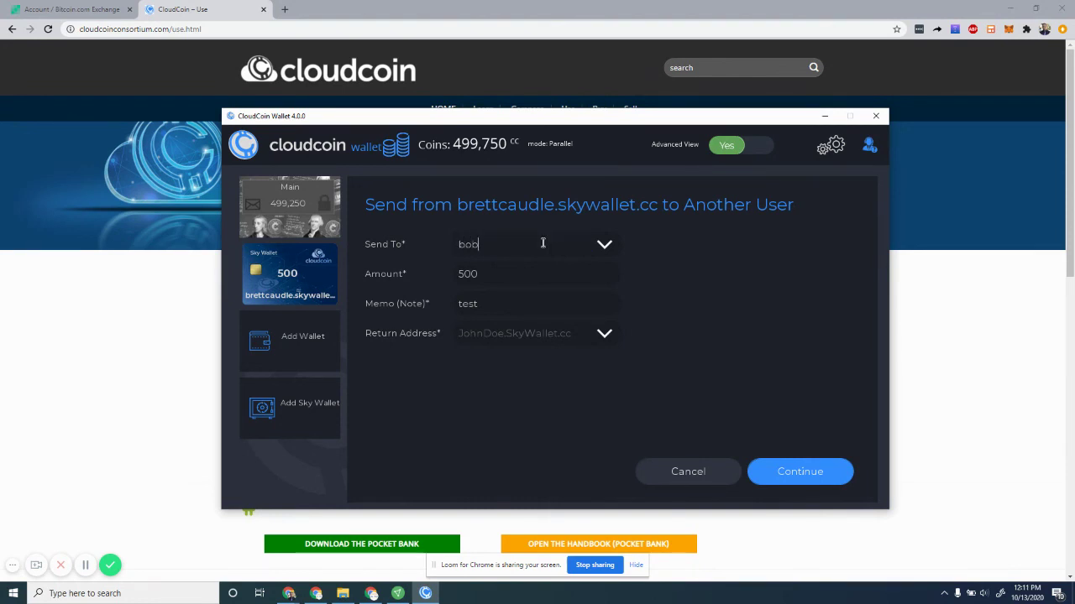
Set the return address to your own Sky Wallet, keeping 500 CC and memo 'test'
click(491, 304)
click(540, 333)
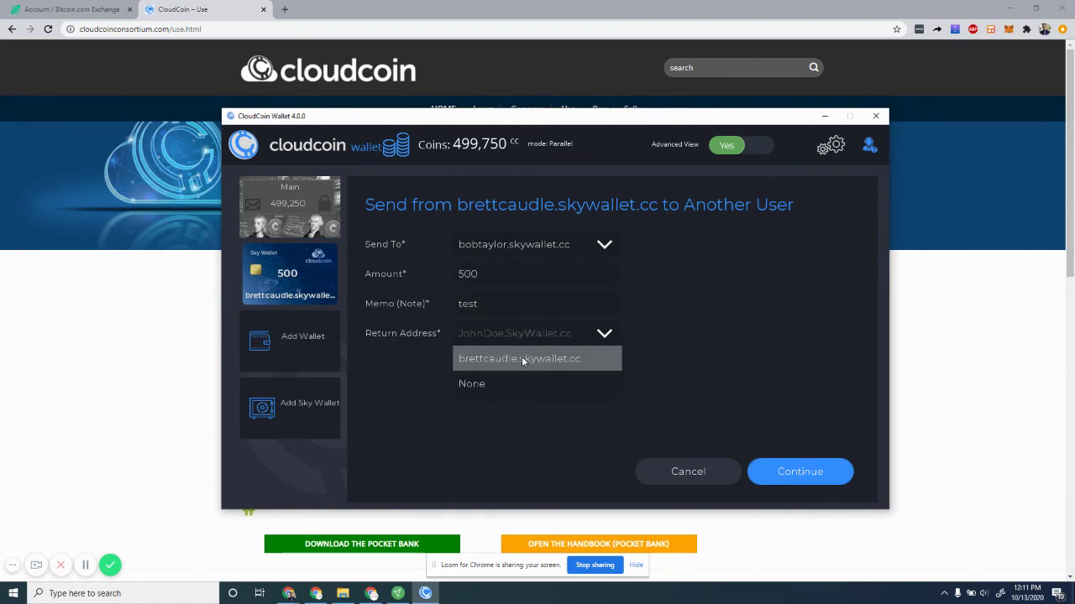
click(522, 356)
click(472, 334)
click(472, 334)
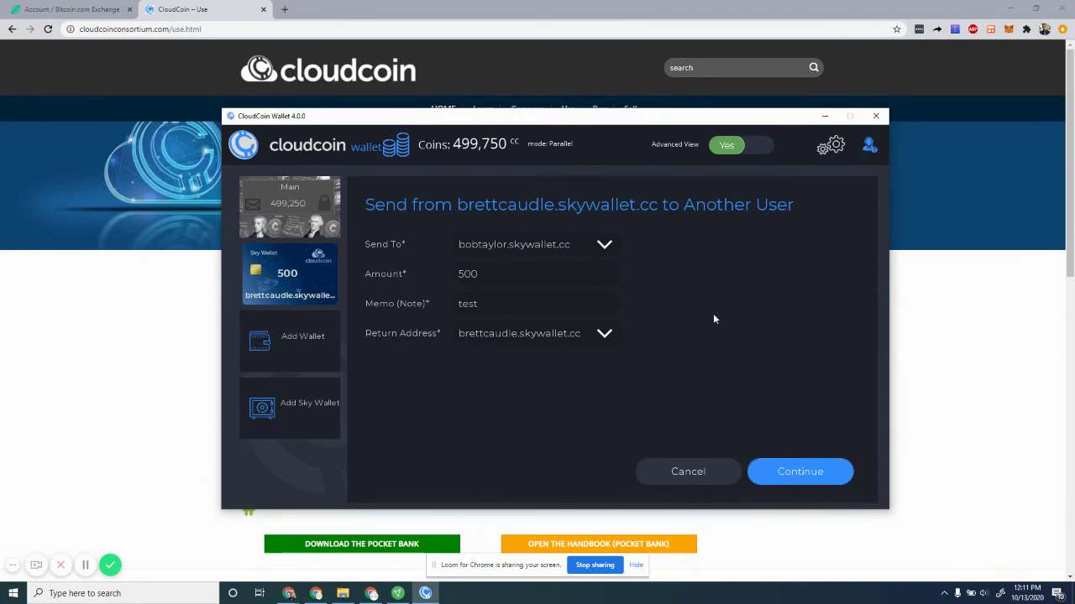
drag(468, 246, 546, 244)
click(476, 243)
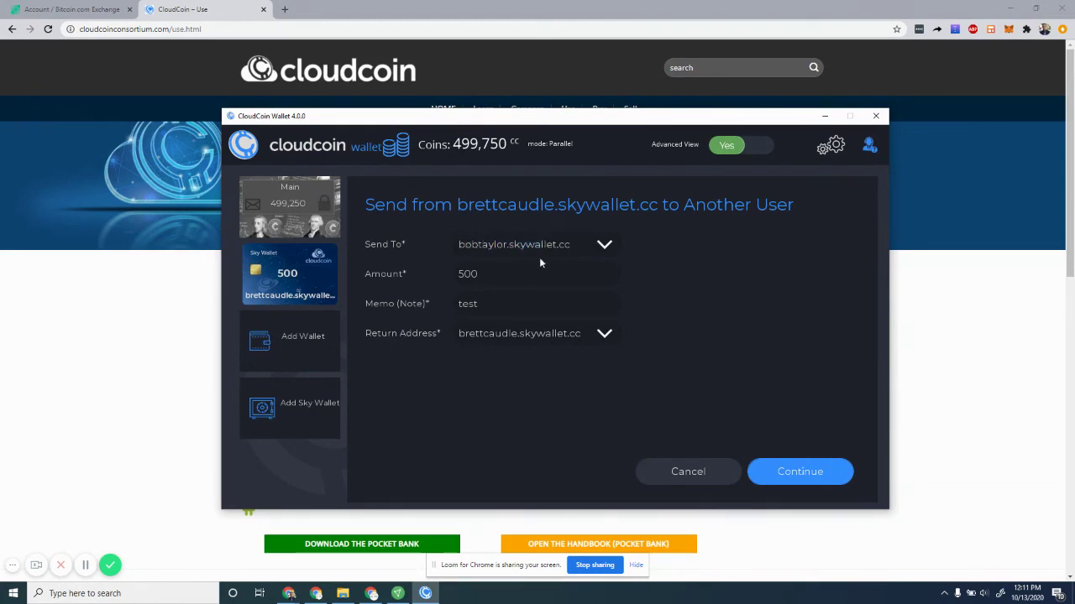